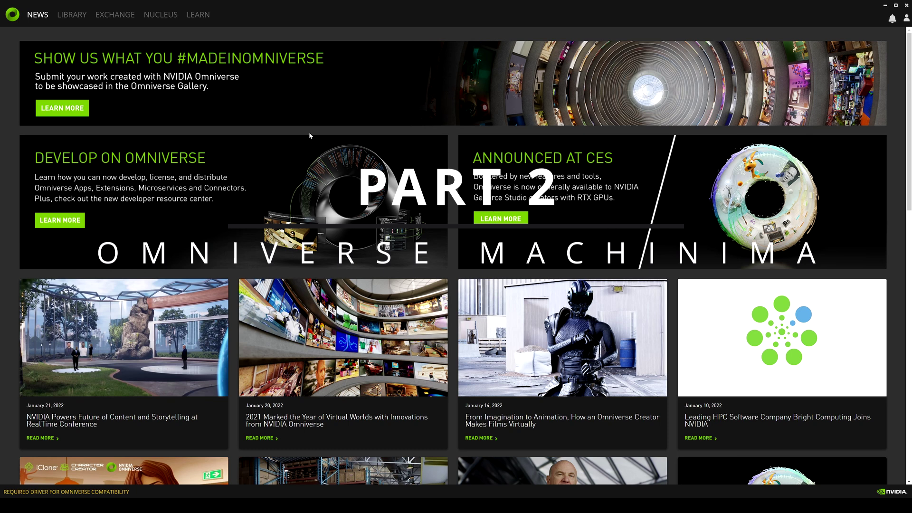
Launch the installed Machinima app from the Launcher's Library so it opens on an empty New Stage
{"action": "left_click", "coordinate": [81, 19]}
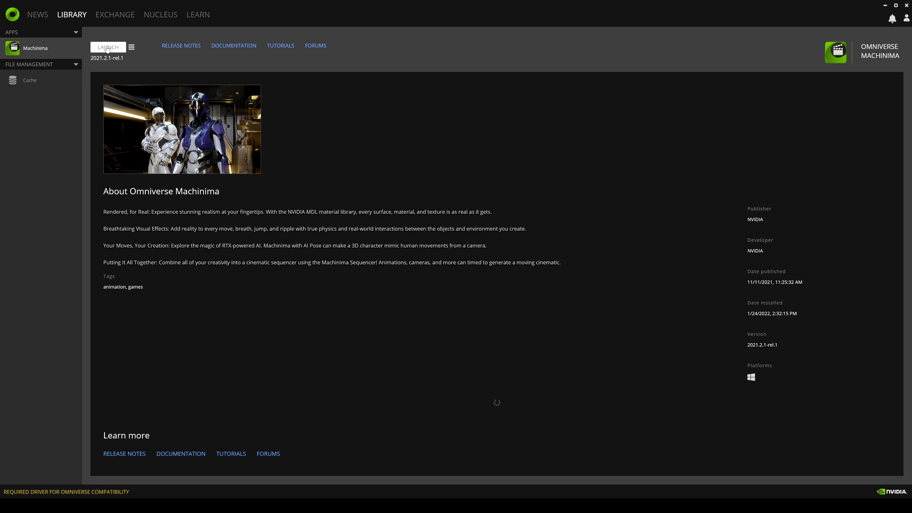
{"action": "left_click", "coordinate": [107, 47]}
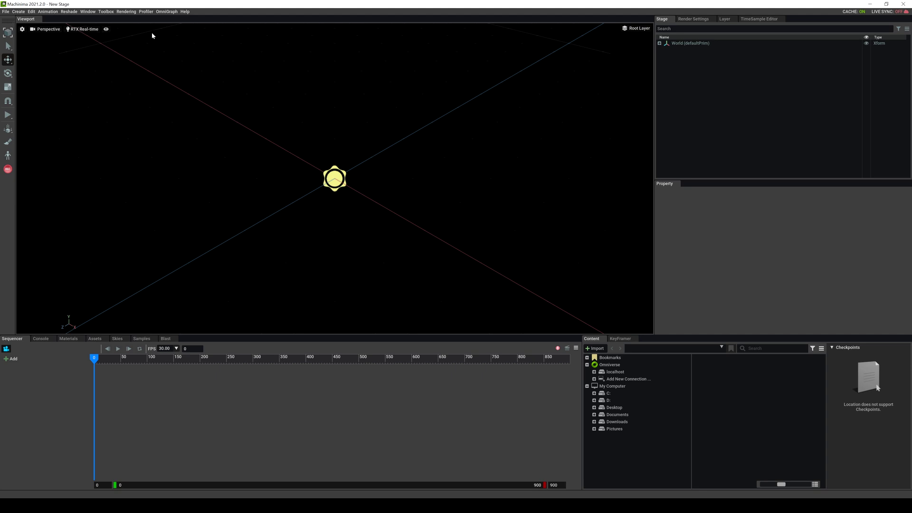
Toggle the Render Settings panel off and back on to show the Real-Time Ray Tracing settings
{"action": "left_click", "coordinate": [127, 12]}
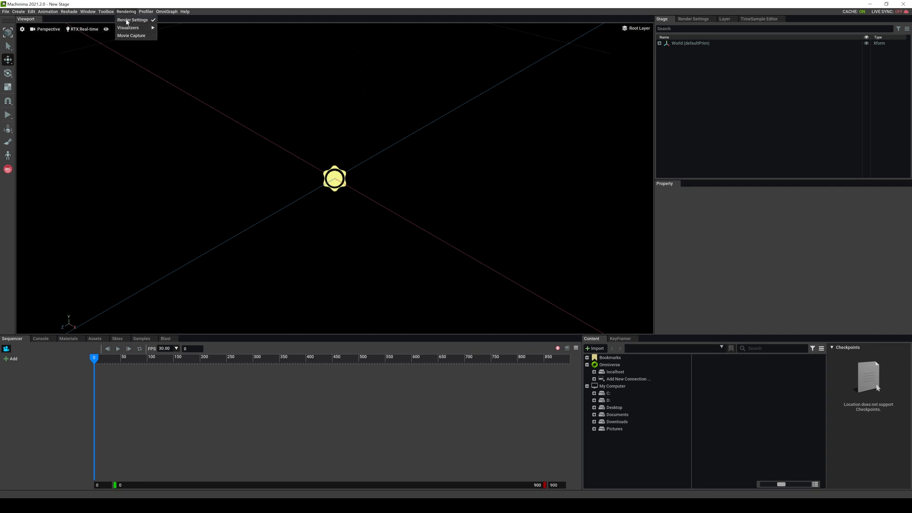
{"action": "left_click", "coordinate": [129, 19]}
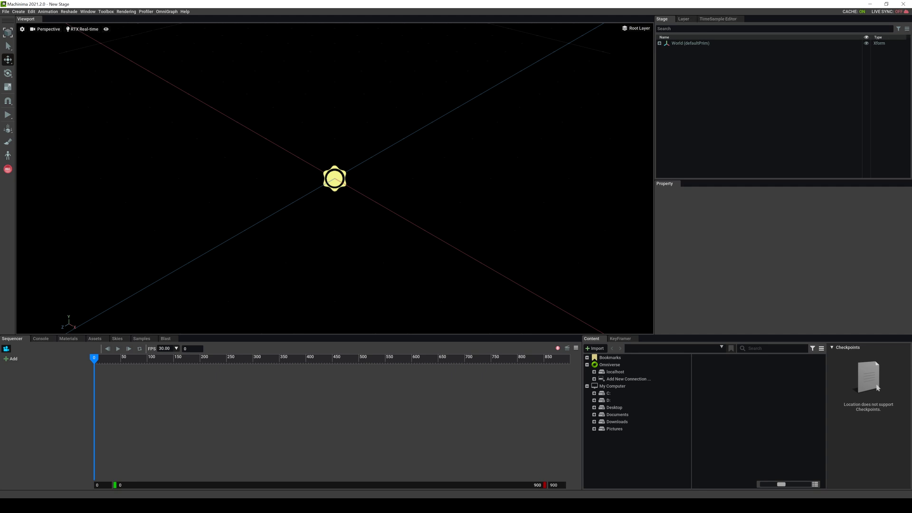
{"action": "left_click", "coordinate": [127, 12]}
{"action": "left_click", "coordinate": [135, 21]}
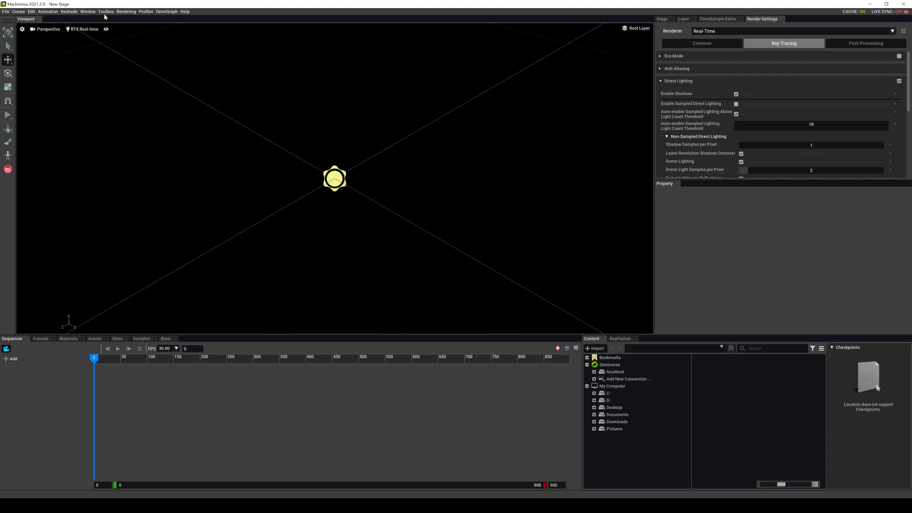
{"action": "left_click", "coordinate": [18, 13]}
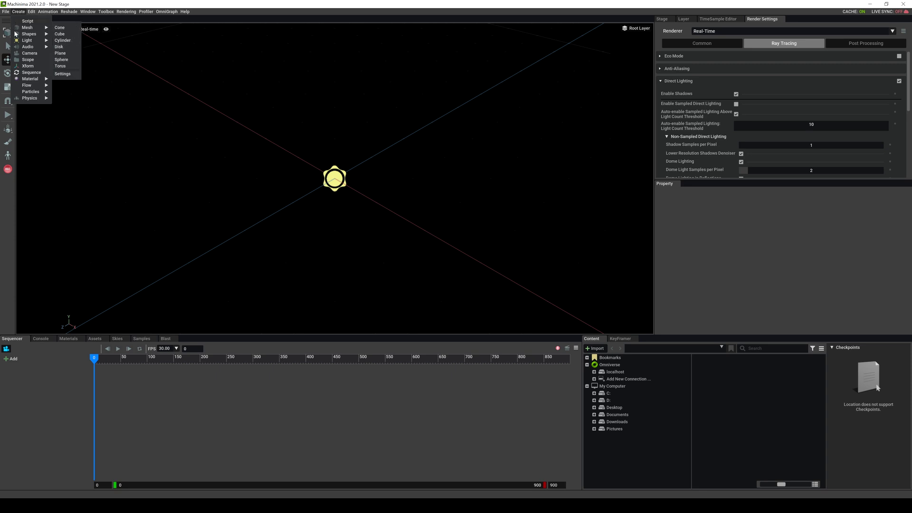
Add a Cone mesh at the origin as /World/Cone, then browse the Create menu's Light and Flow submenus
{"action": "mouse_move", "coordinate": [36, 41]}
{"action": "left_click", "coordinate": [73, 28]}
{"action": "left_click", "coordinate": [19, 12]}
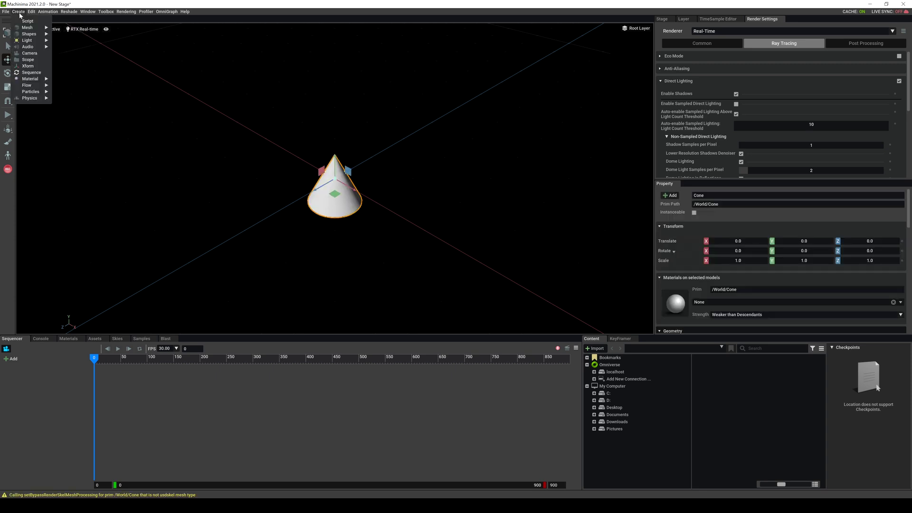
{"action": "mouse_move", "coordinate": [34, 88]}
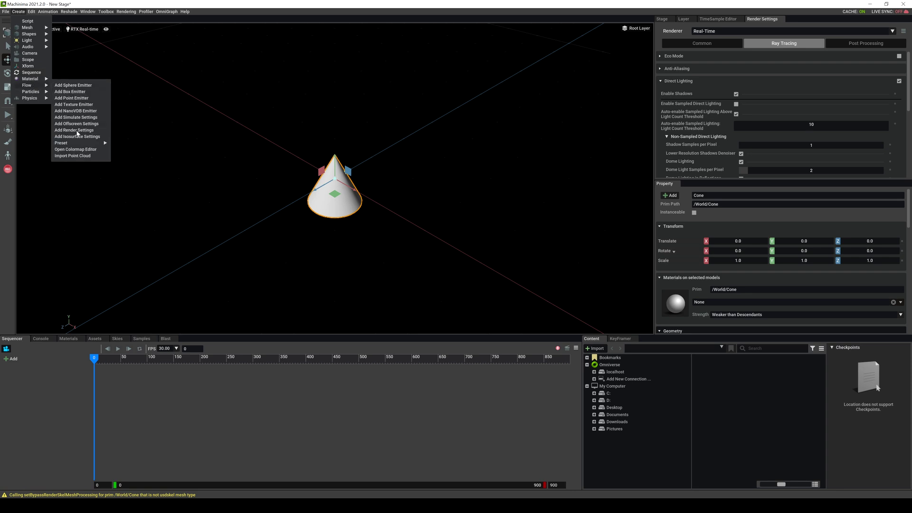
{"action": "mouse_move", "coordinate": [78, 143]}
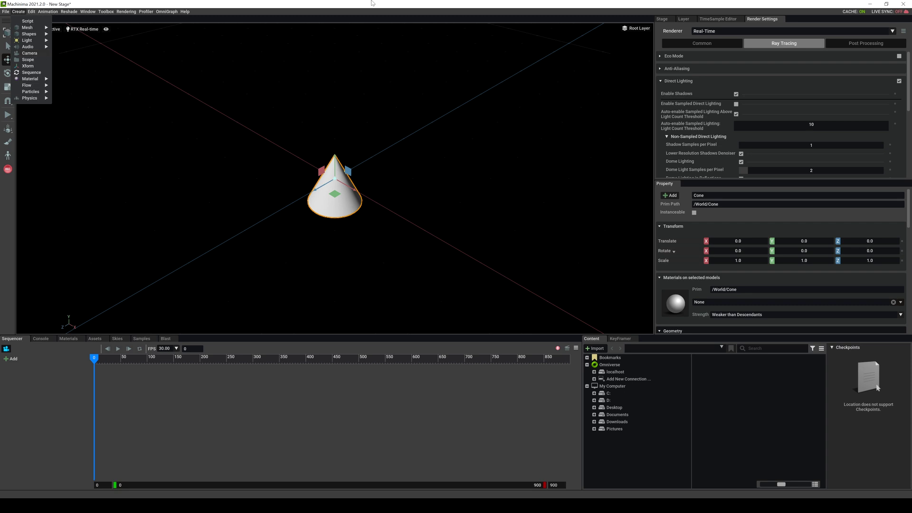
In Prim selection mode, move the cone to X 3.66 and rotate it upright about -41.6° around Y
{"action": "left_click", "coordinate": [44, 186]}
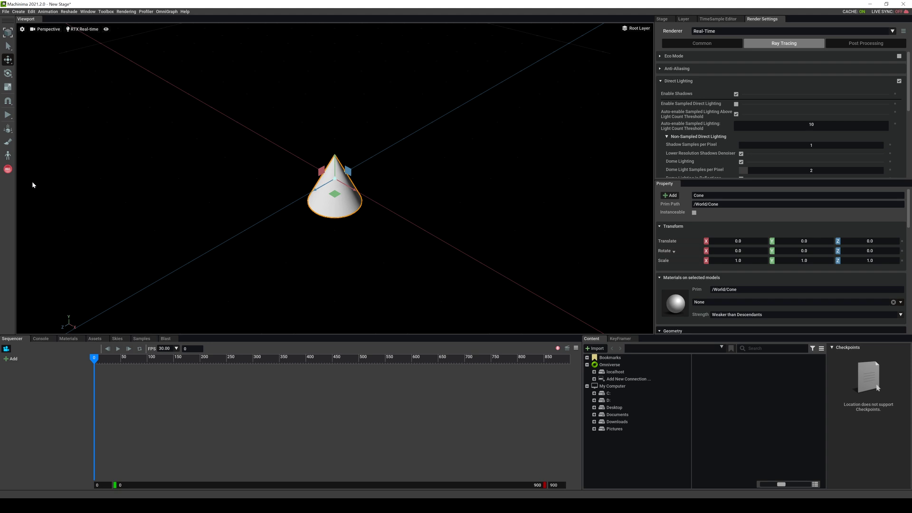
{"action": "left_click", "coordinate": [8, 32]}
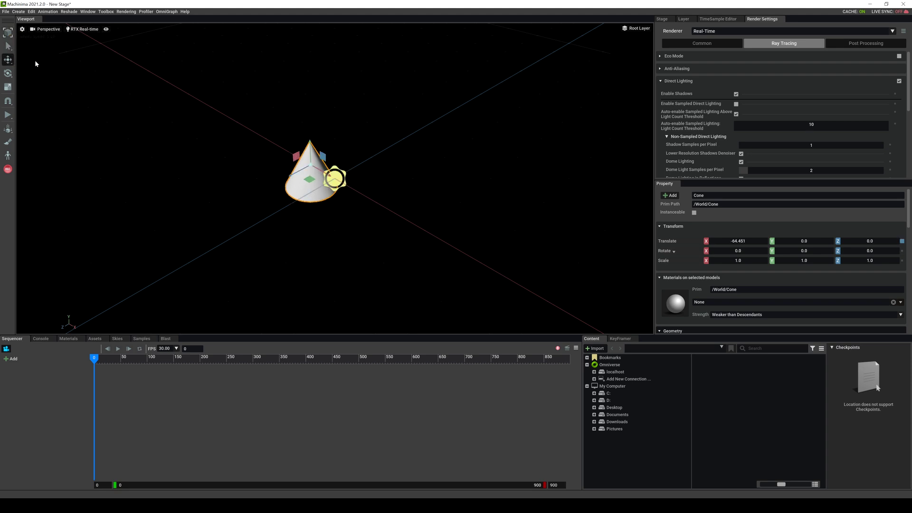
{"action": "left_click_drag", "start_coordinate": [332, 180], "coordinate": [346, 181]}
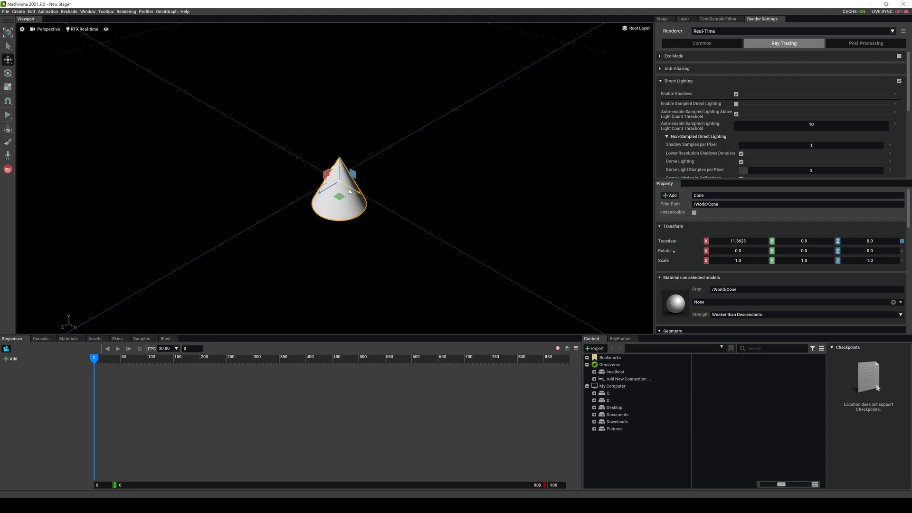
{"action": "left_click", "coordinate": [8, 73]}
{"action": "left_click_drag", "start_coordinate": [358, 194], "coordinate": [364, 199]}
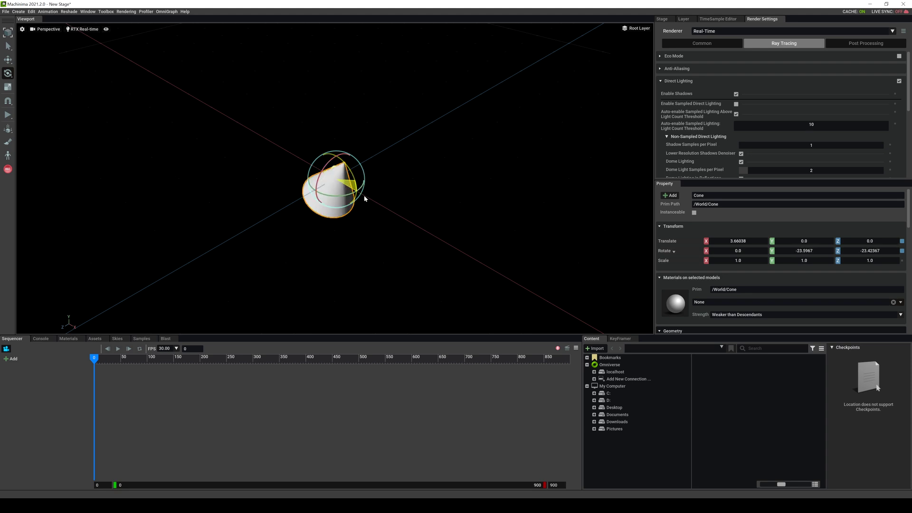
{"action": "key", "text": "ctrl+z"}
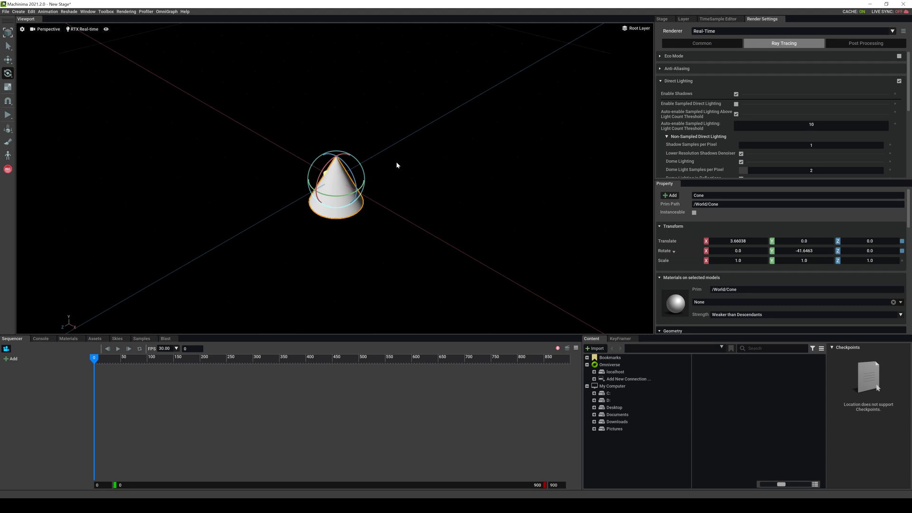
Pick the Scale tool and check Snap Settings at Position 50, Rotation 1, Scale 1
{"action": "left_click", "coordinate": [8, 87]}
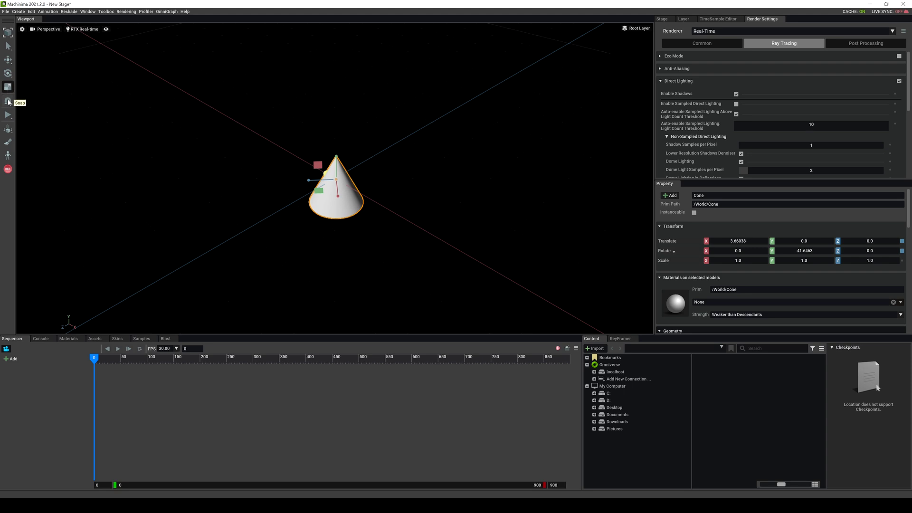
{"action": "right_click", "coordinate": [12, 103]}
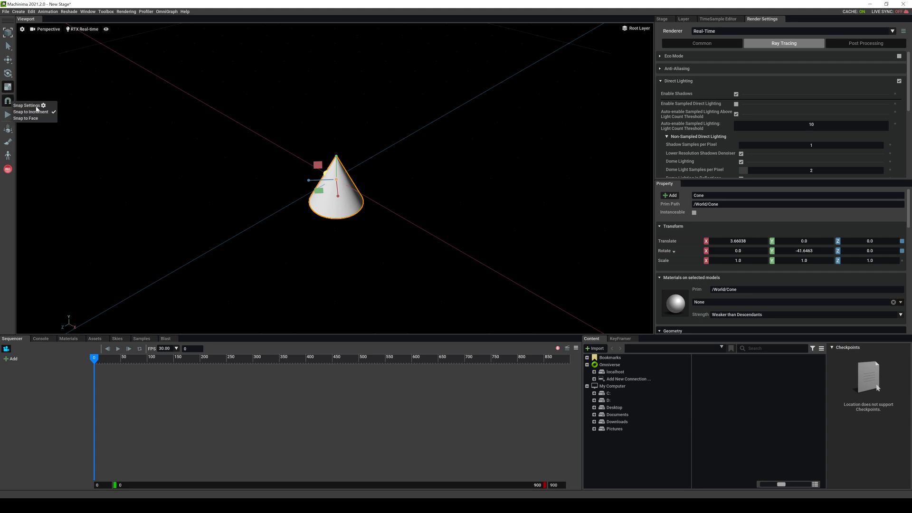
{"action": "left_click", "coordinate": [43, 106]}
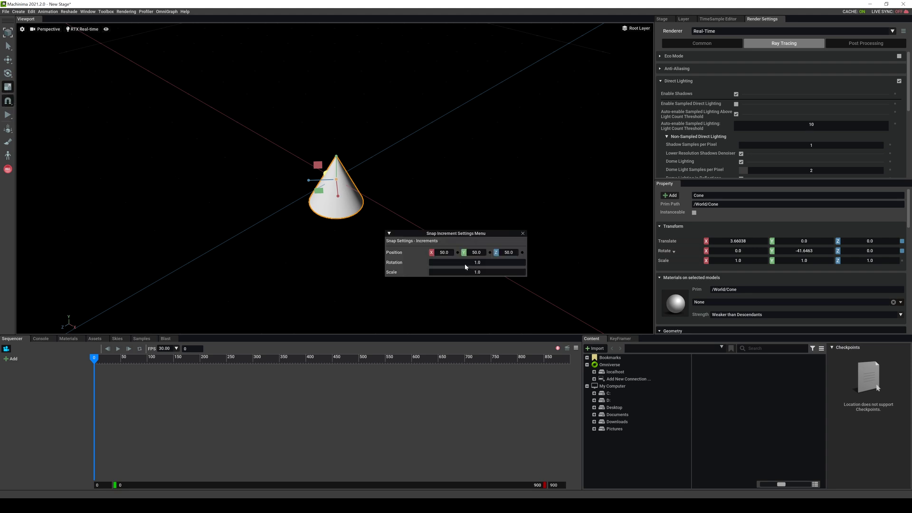
{"action": "left_click", "coordinate": [522, 234]}
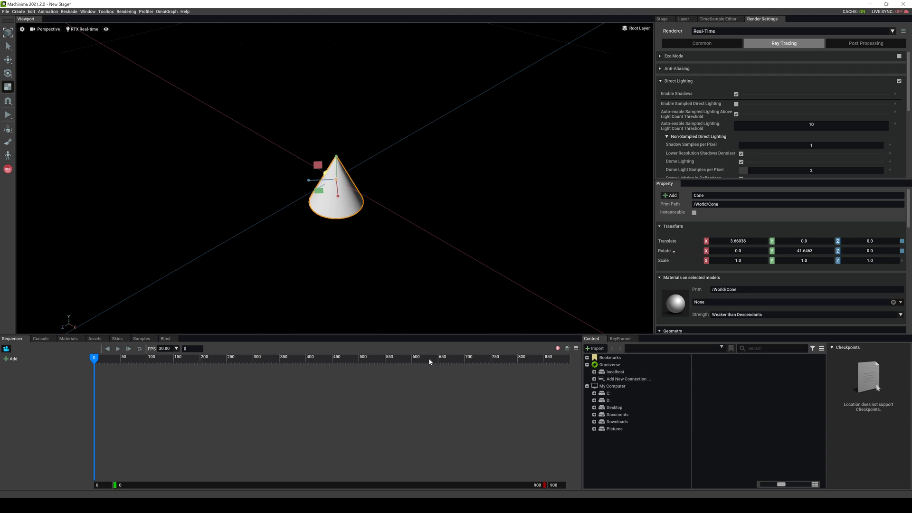
Look through the Console warning log and the Materials library
{"action": "left_click", "coordinate": [42, 339]}
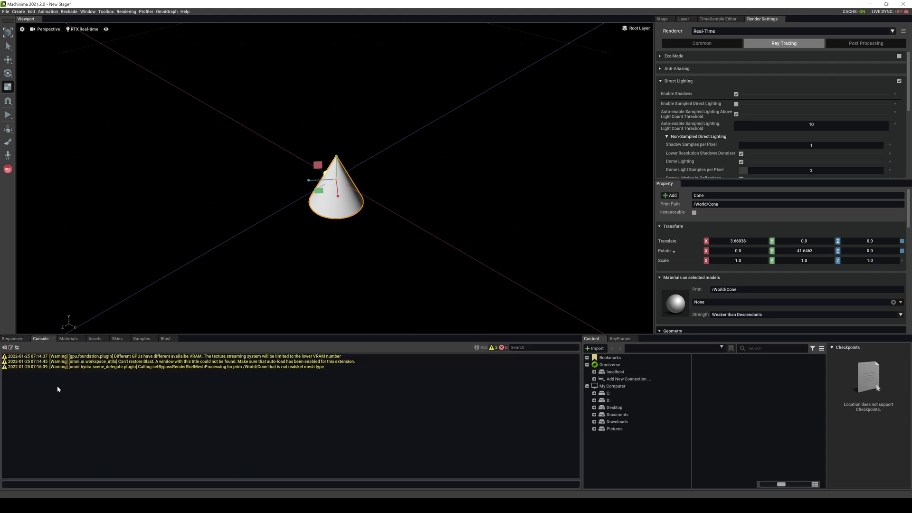
{"action": "left_click", "coordinate": [74, 341]}
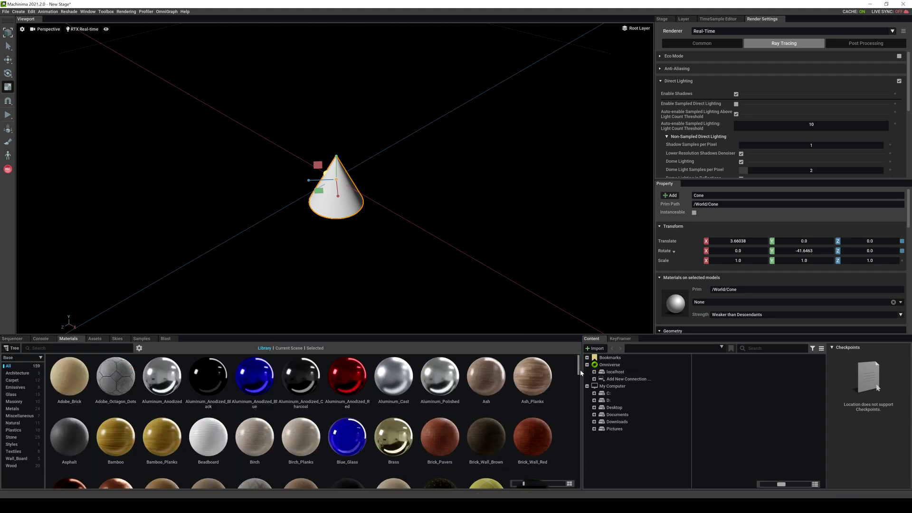
{"action": "left_click_drag", "start_coordinate": [580, 369], "coordinate": [583, 411]}
Scroll through the Vegetation asset library's trees, shrubs and plants
{"action": "left_click", "coordinate": [95, 338]}
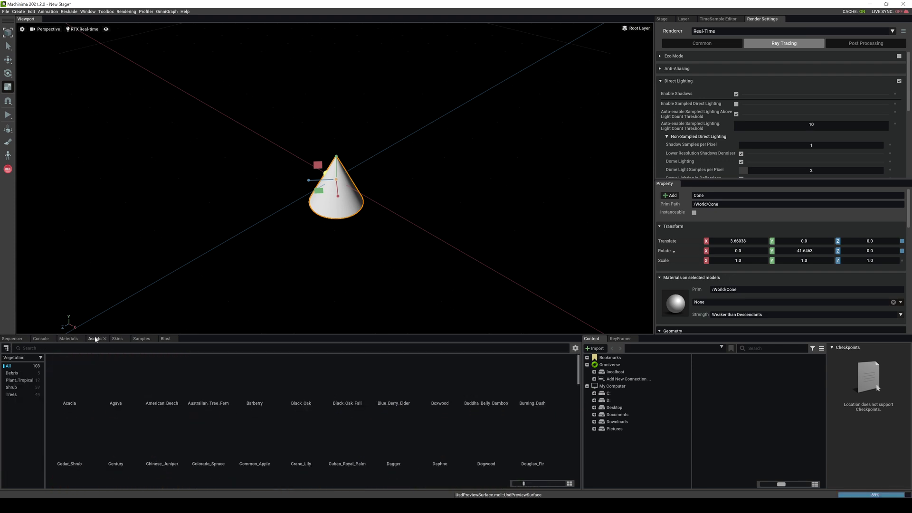
{"action": "left_click_drag", "start_coordinate": [579, 374], "coordinate": [582, 373]}
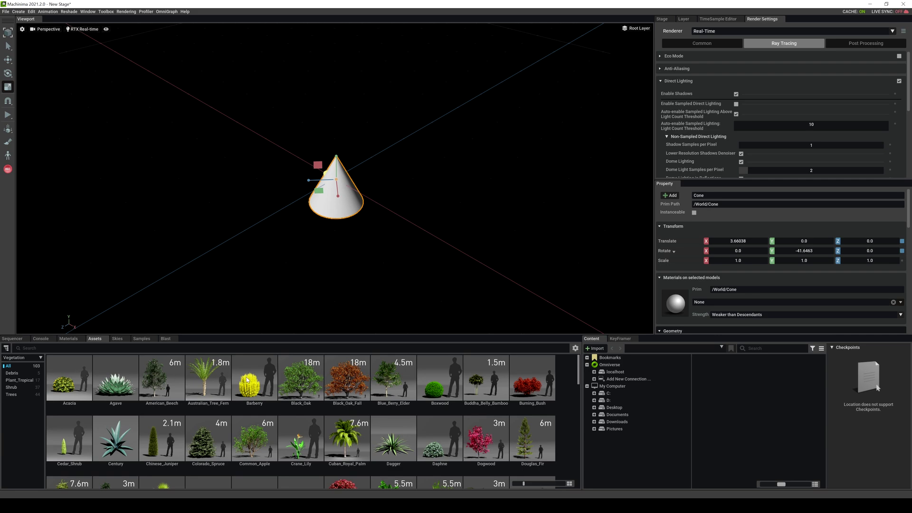
{"action": "scroll", "coordinate": [408, 419], "scroll_direction": "down", "scroll_amount": 10}
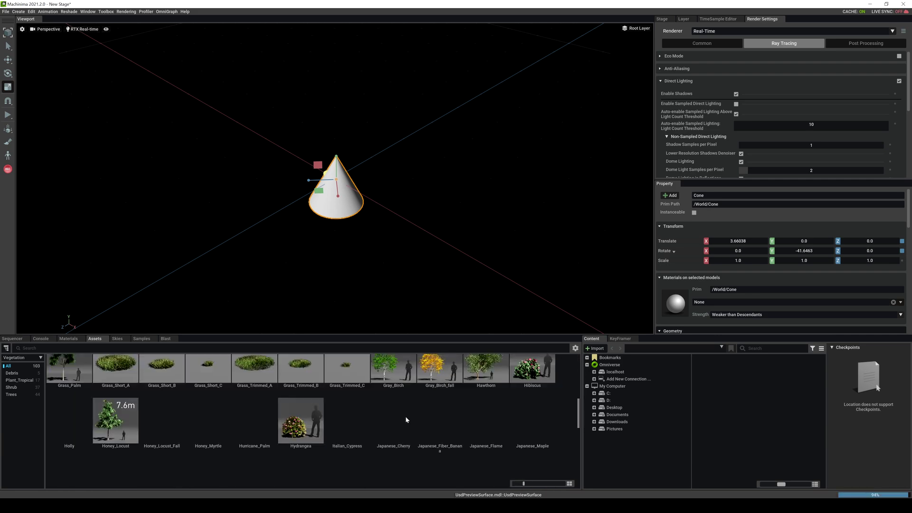
{"action": "scroll", "coordinate": [279, 405], "scroll_direction": "down", "scroll_amount": 4}
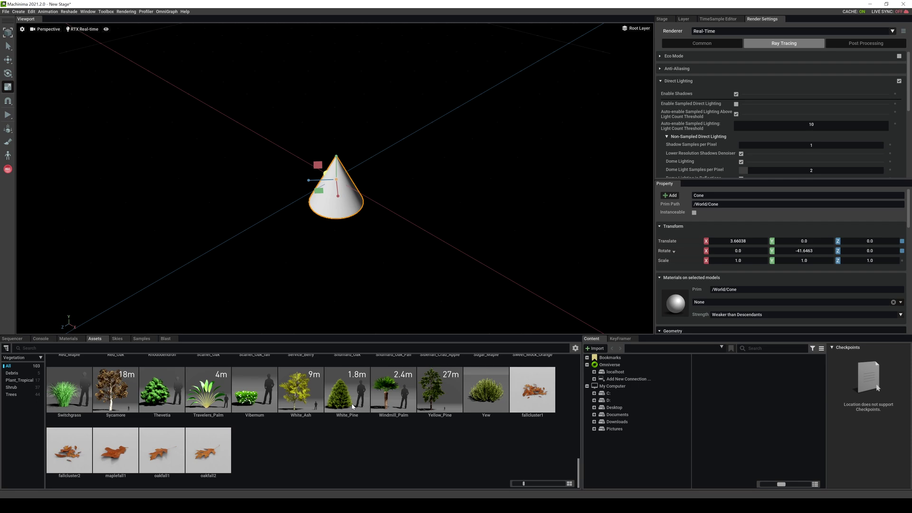
{"action": "scroll", "coordinate": [190, 441], "scroll_direction": "up", "scroll_amount": 10}
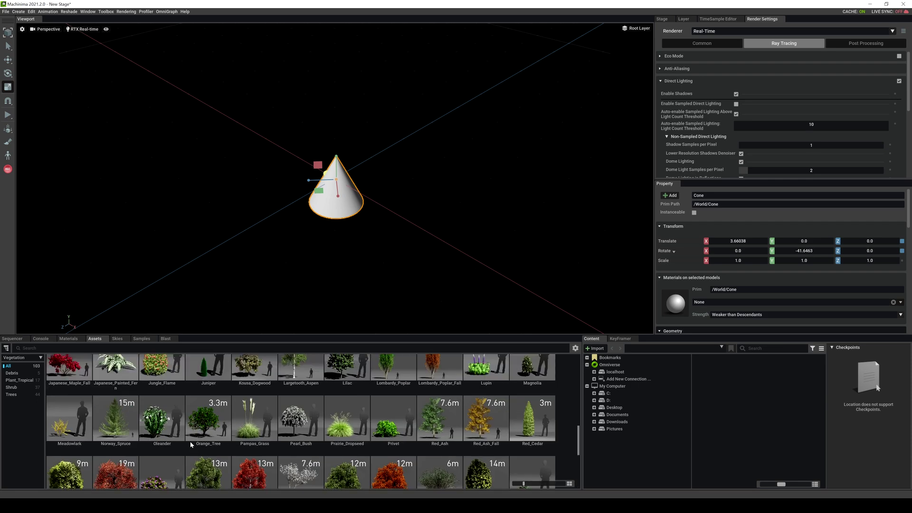
{"action": "left_click", "coordinate": [117, 338]}
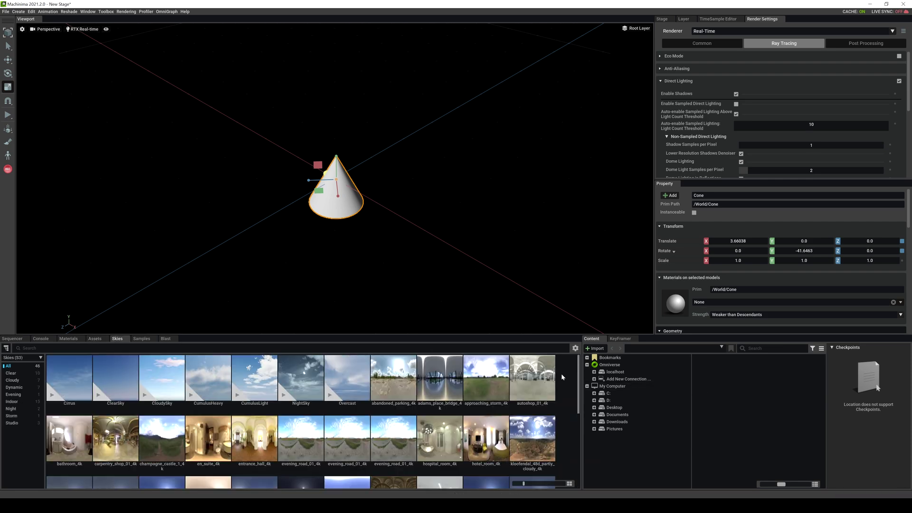
Apply the kloofendal_48d_partly_cloudy_4k sky and orbit the view up toward the hillside houses
{"action": "left_click_drag", "start_coordinate": [581, 379], "coordinate": [555, 396]}
{"action": "double_click", "coordinate": [528, 392]}
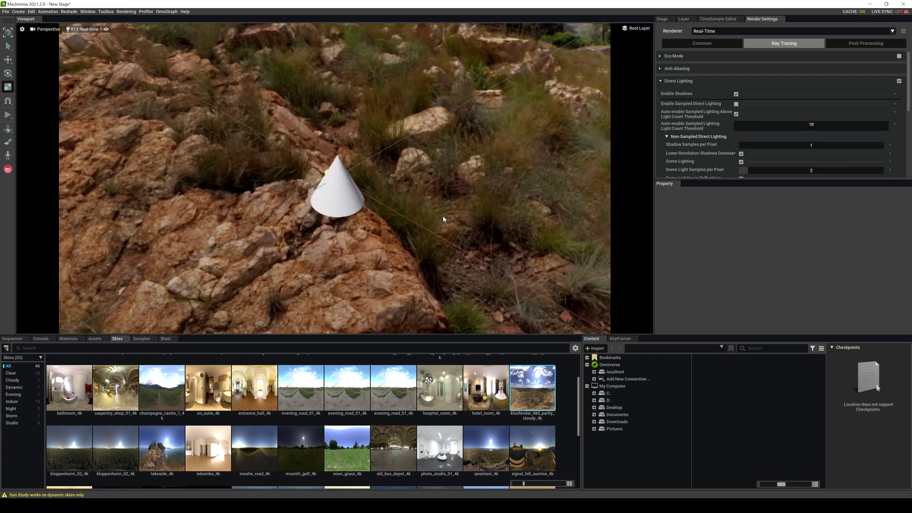
{"action": "left_click", "coordinate": [434, 221]}
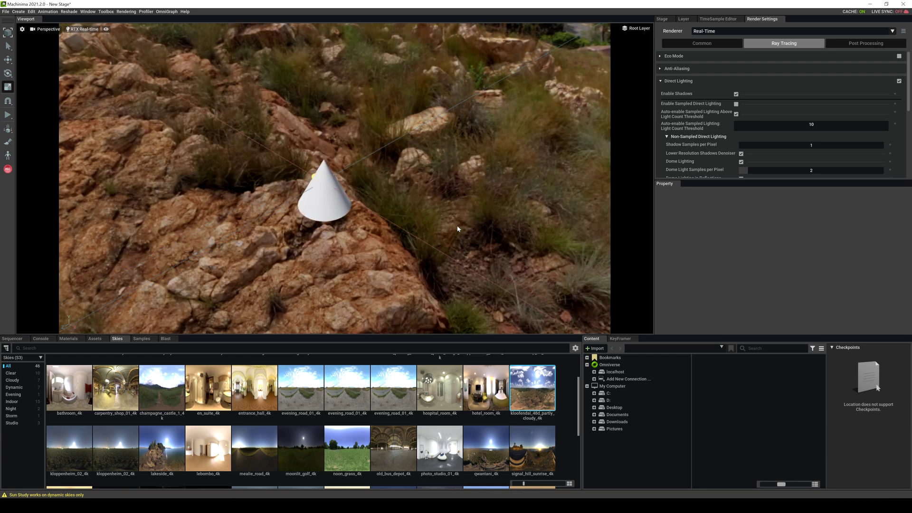
{"action": "left_click_drag", "start_coordinate": [457, 225], "coordinate": [218, 228], "text": "alt"}
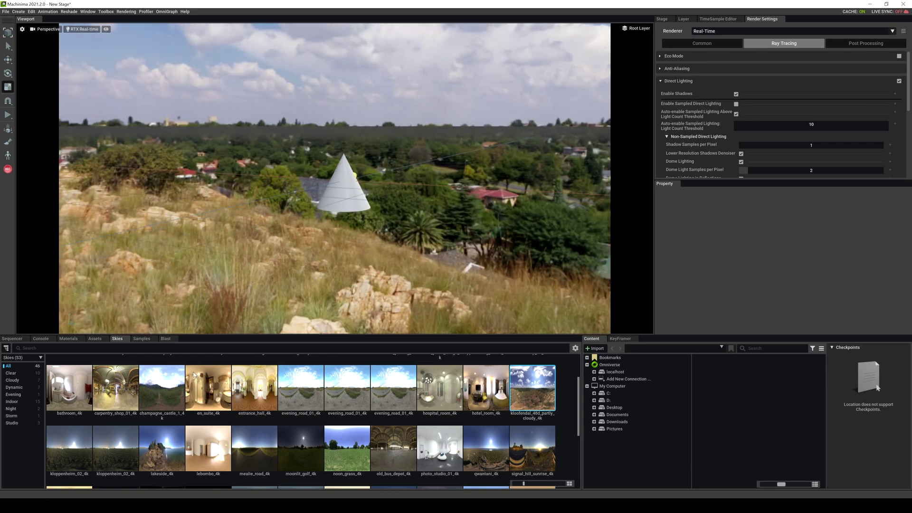
Show the Samples tab and orbit around the cone to a rocky hillside view with the town behind
{"action": "left_click", "coordinate": [142, 339]}
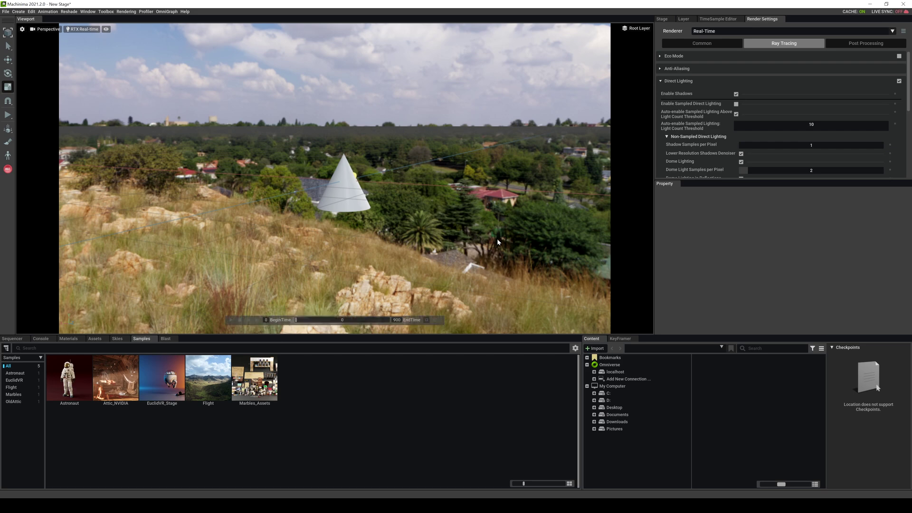
{"action": "left_click_drag", "start_coordinate": [497, 239], "coordinate": [569, 240], "text": "alt"}
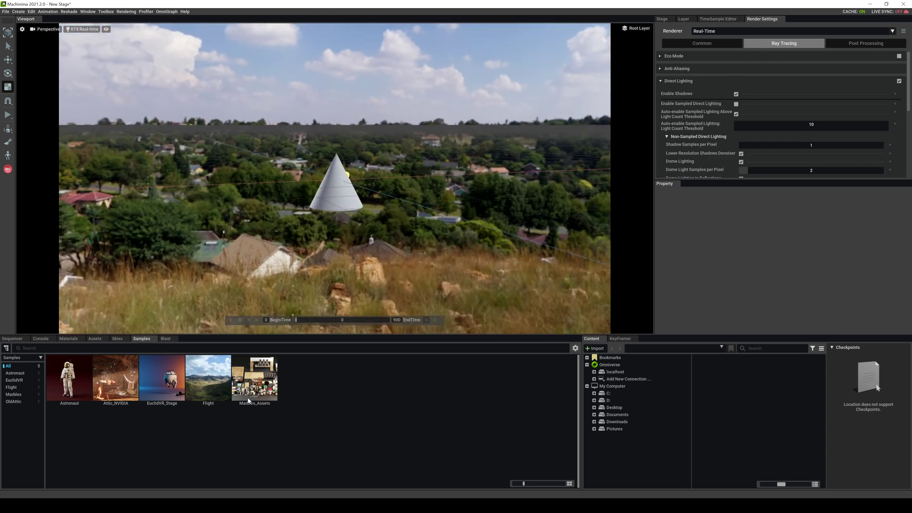
{"action": "left_click_drag", "start_coordinate": [393, 255], "coordinate": [427, 285], "text": "alt"}
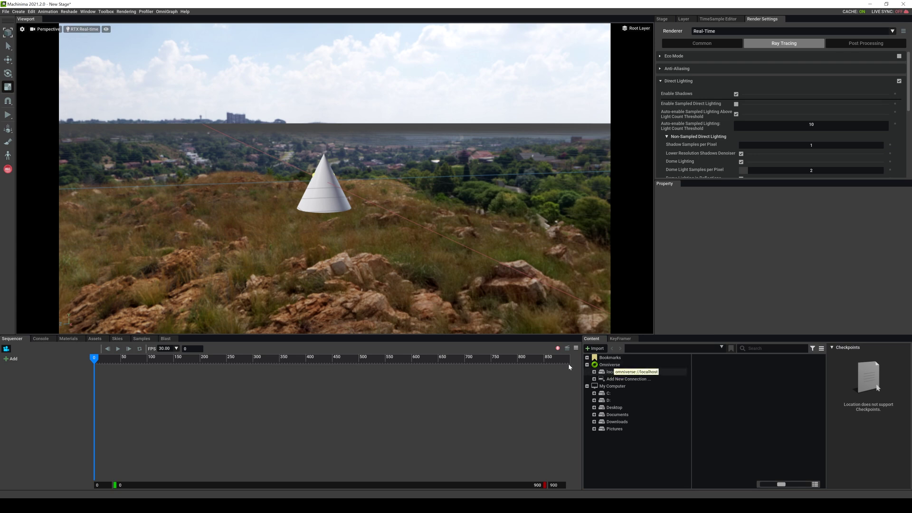
Browse the localhost server's Users folder and the personal user folder in the Content browser
{"action": "left_click", "coordinate": [598, 374]}
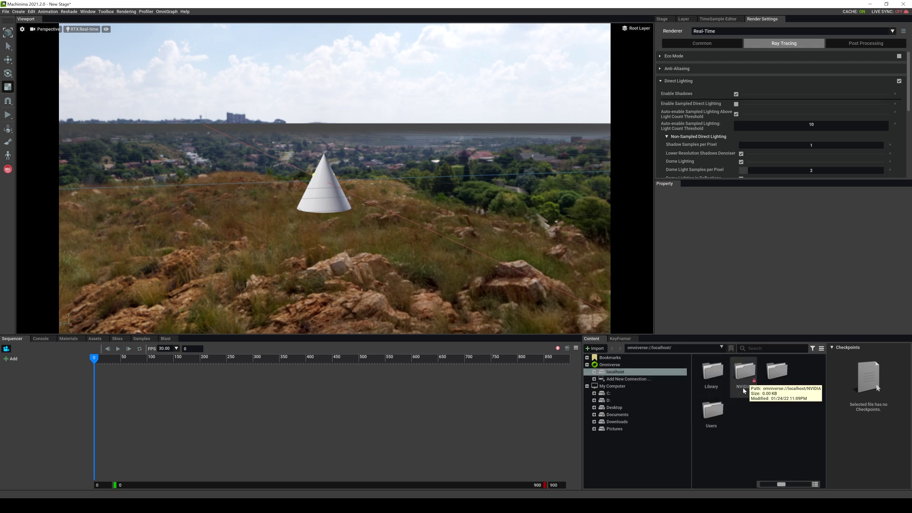
{"action": "double_click", "coordinate": [713, 411]}
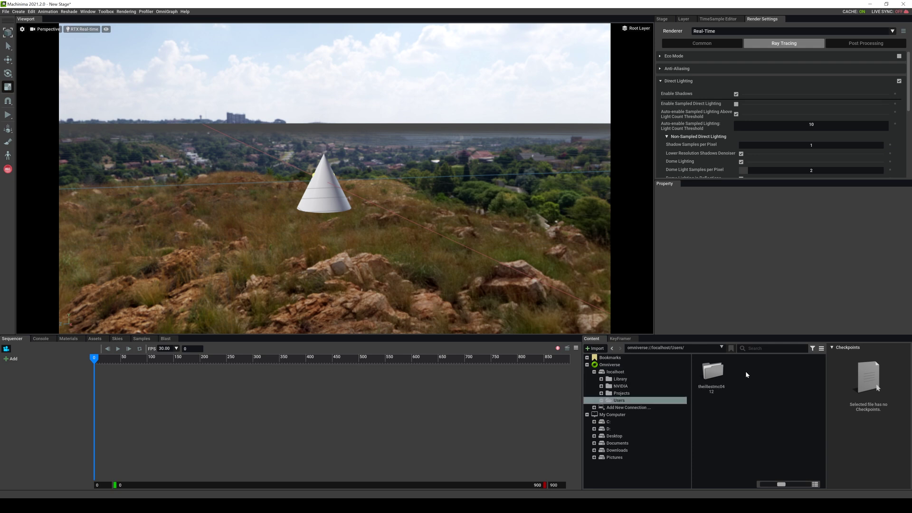
{"action": "double_click", "coordinate": [715, 378]}
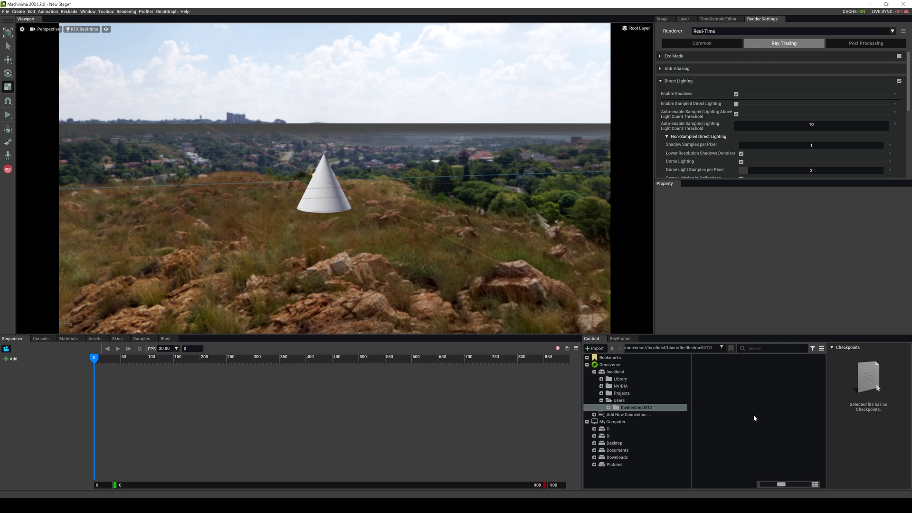
{"action": "left_click", "coordinate": [623, 374]}
Navigate to NVIDIA Assets > Characters > Reallusion > Debra to reveal Debra.usd
{"action": "double_click", "coordinate": [746, 374]}
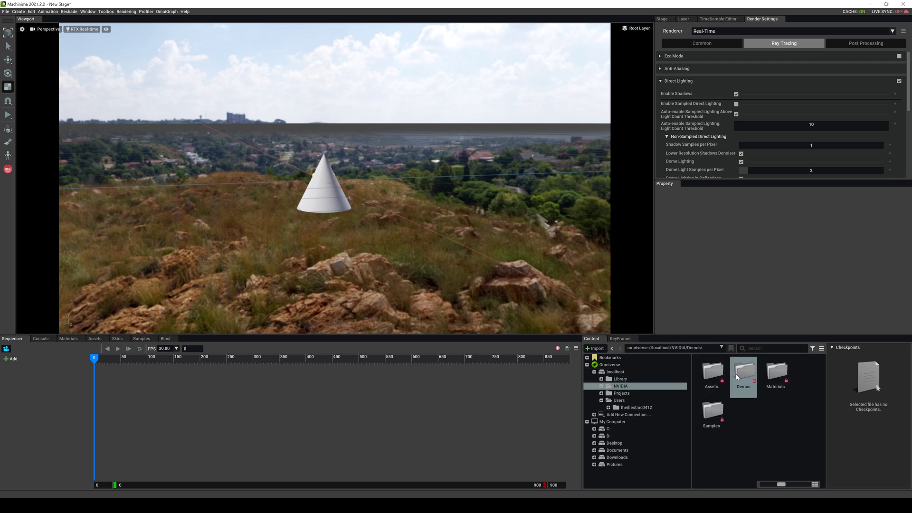
{"action": "double_click", "coordinate": [745, 374]}
{"action": "left_click", "coordinate": [626, 393]}
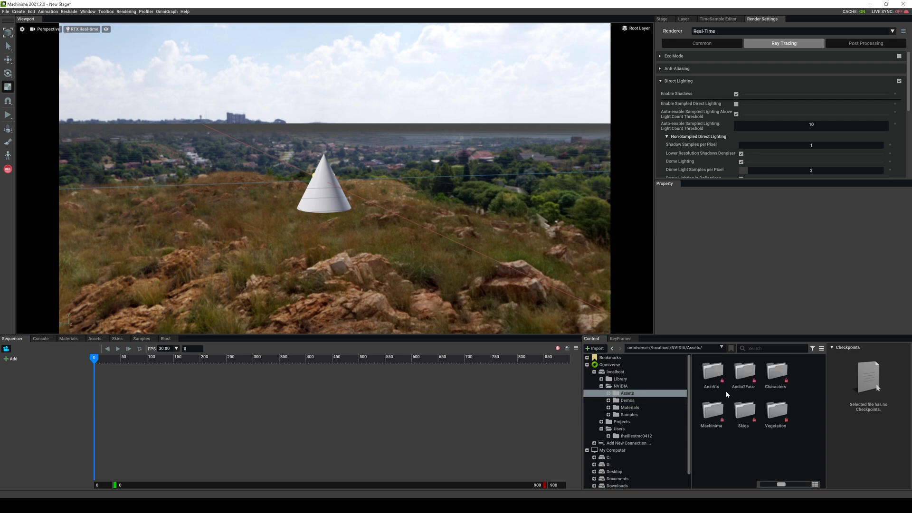
{"action": "double_click", "coordinate": [777, 374]}
{"action": "double_click", "coordinate": [709, 372]}
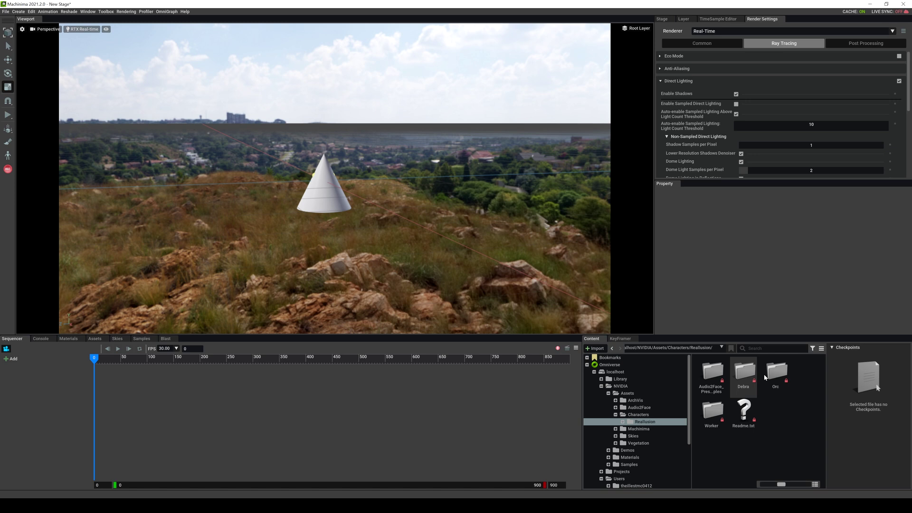
{"action": "double_click", "coordinate": [744, 384]}
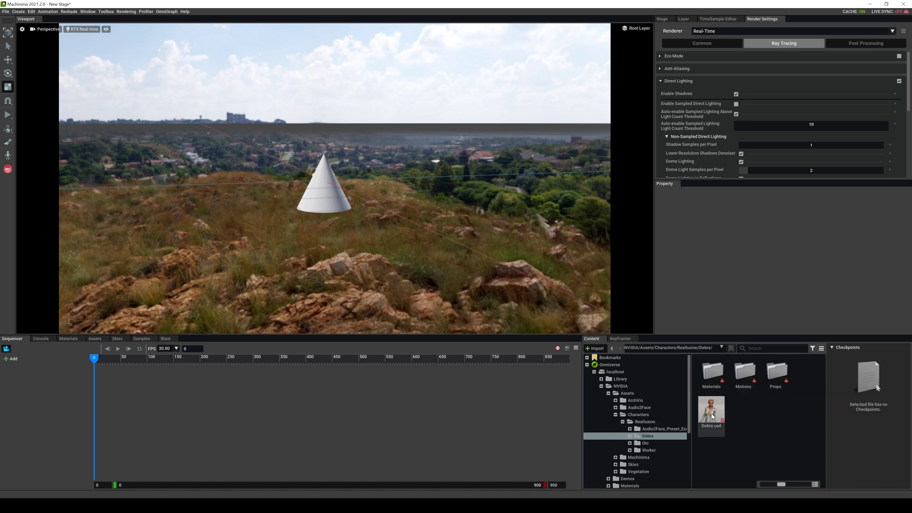
Drop Debra.usd onto the hillside, delete the cone, and zoom in toward Debra
{"action": "left_click_drag", "start_coordinate": [712, 416], "coordinate": [328, 240]}
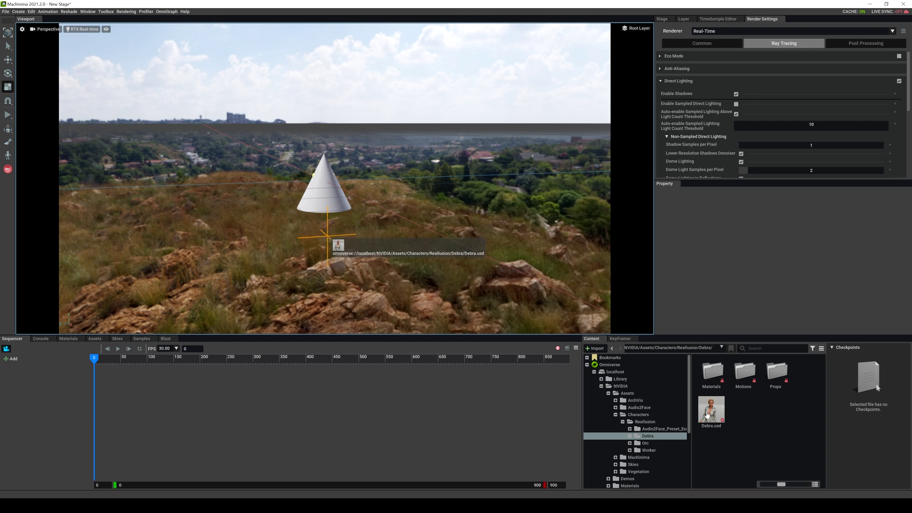
{"action": "left_click_drag", "start_coordinate": [722, 417], "coordinate": [328, 228]}
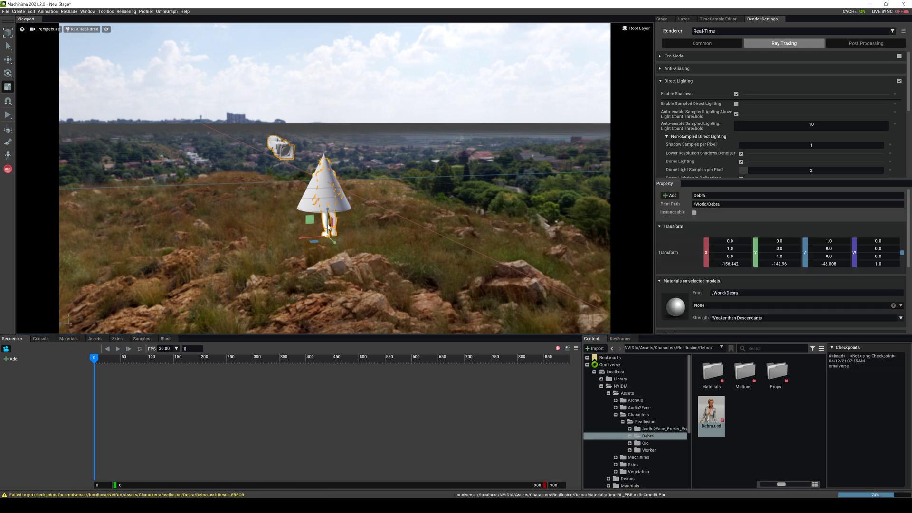
{"action": "left_click", "coordinate": [312, 198]}
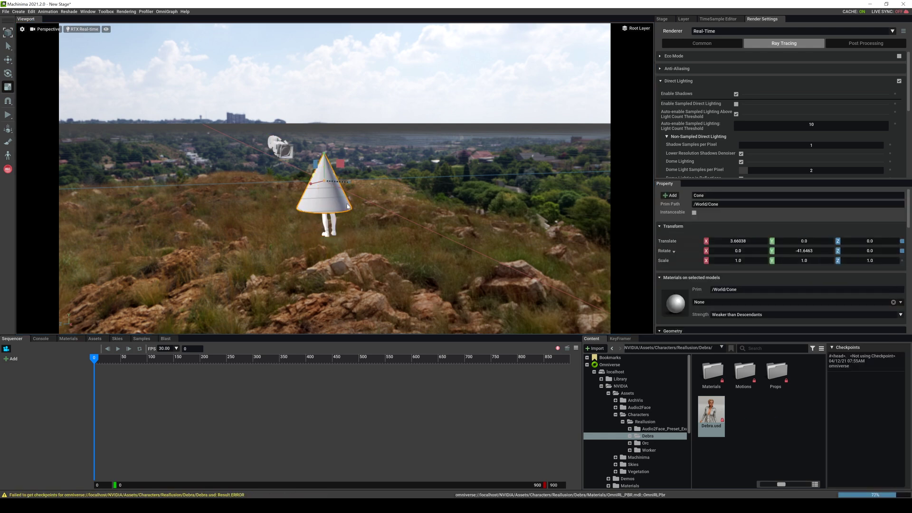
{"action": "key", "text": "Delete"}
{"action": "scroll", "coordinate": [346, 181], "scroll_direction": "up", "scroll_amount": 5}
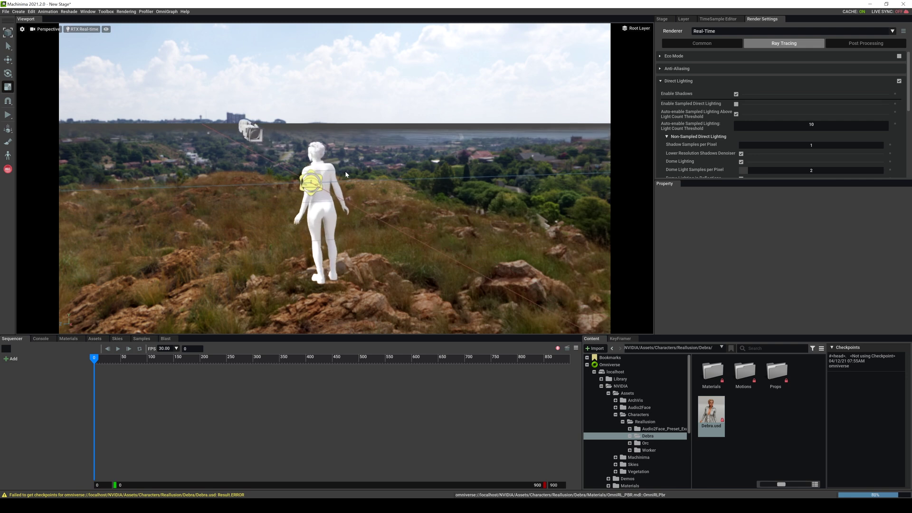
{"action": "scroll", "coordinate": [300, 171], "scroll_direction": "up", "scroll_amount": 2}
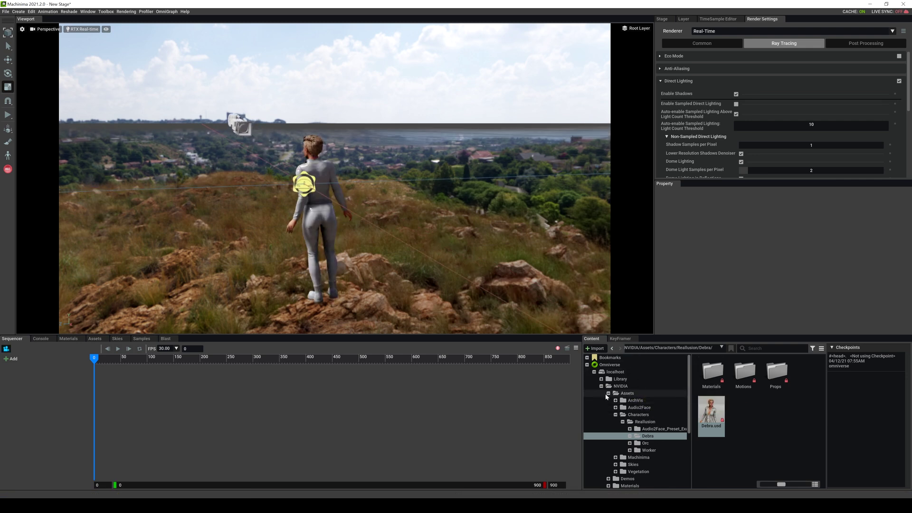
Browse from the NVIDIA folder through Samples and Machinima assets into NVIDIA_Sol Characters and BannerlordII Squad
{"action": "left_click", "coordinate": [621, 386]}
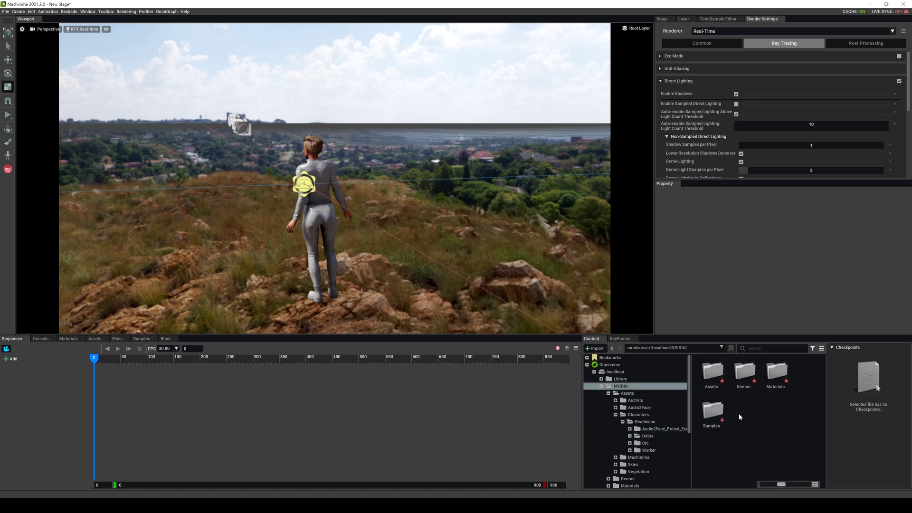
{"action": "double_click", "coordinate": [713, 407]}
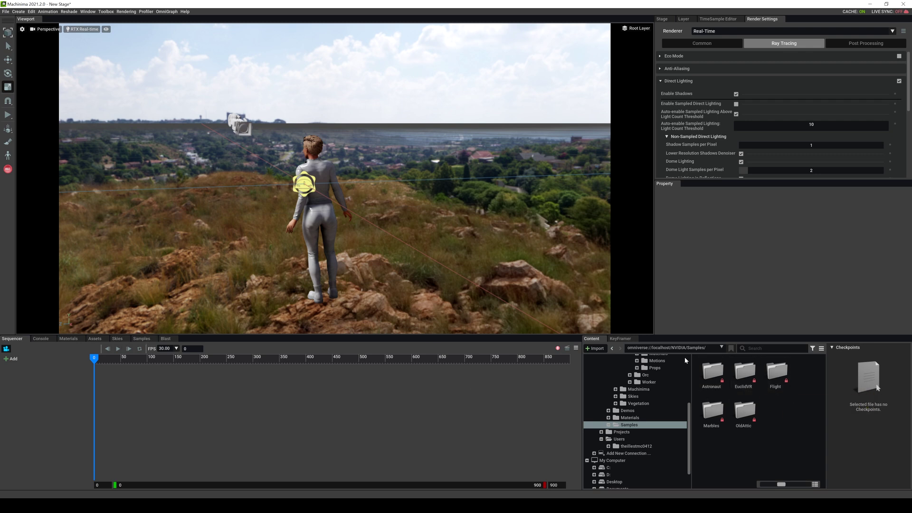
{"action": "left_click", "coordinate": [658, 389]}
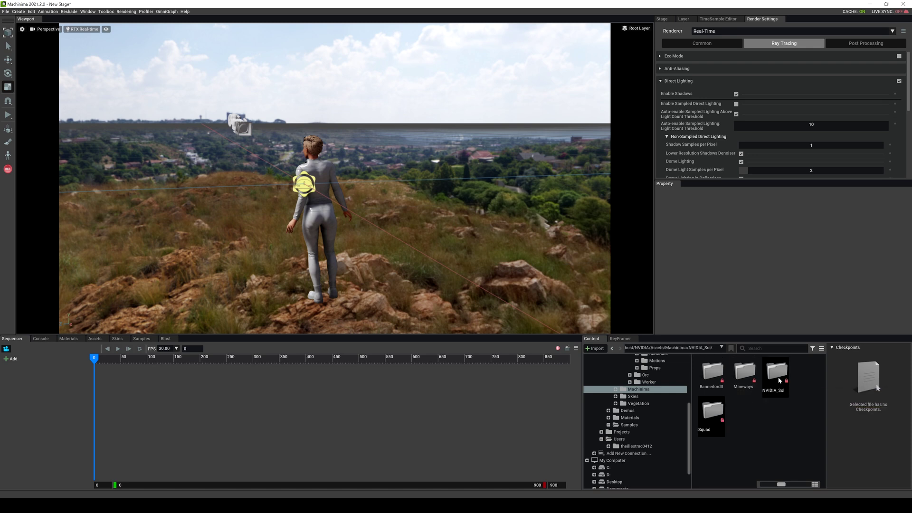
{"action": "double_click", "coordinate": [776, 373]}
{"action": "double_click", "coordinate": [713, 373]}
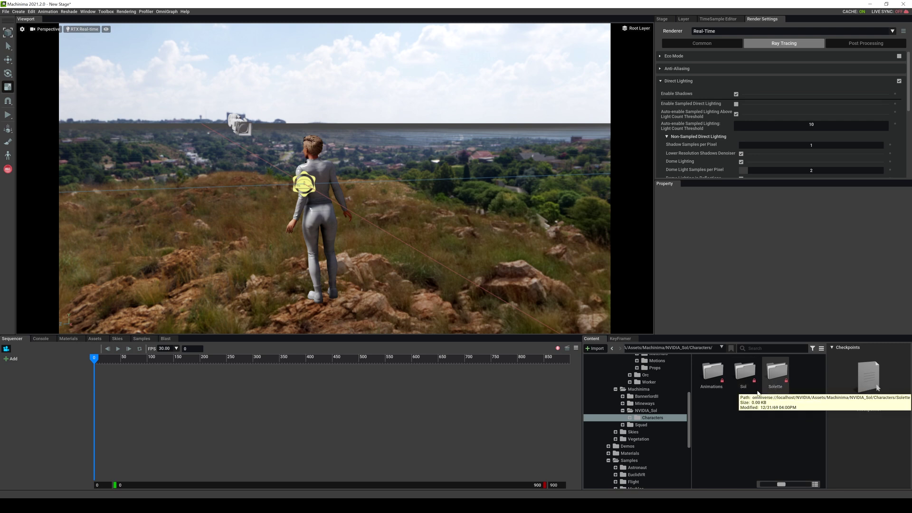
{"action": "left_click", "coordinate": [661, 396]}
{"action": "left_click", "coordinate": [641, 425]}
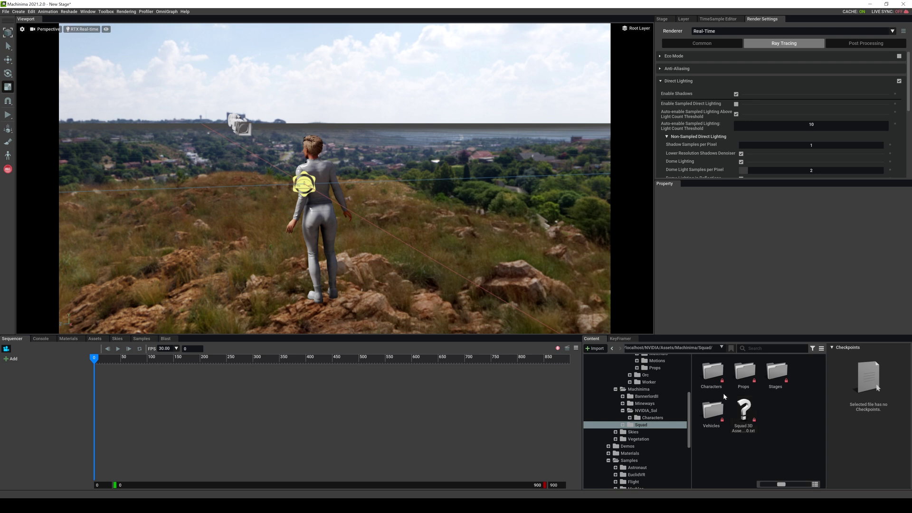
Look through the Squad Characters, Props and Stages folders, opening the Desert stage and Squad folders
{"action": "left_click", "coordinate": [709, 372]}
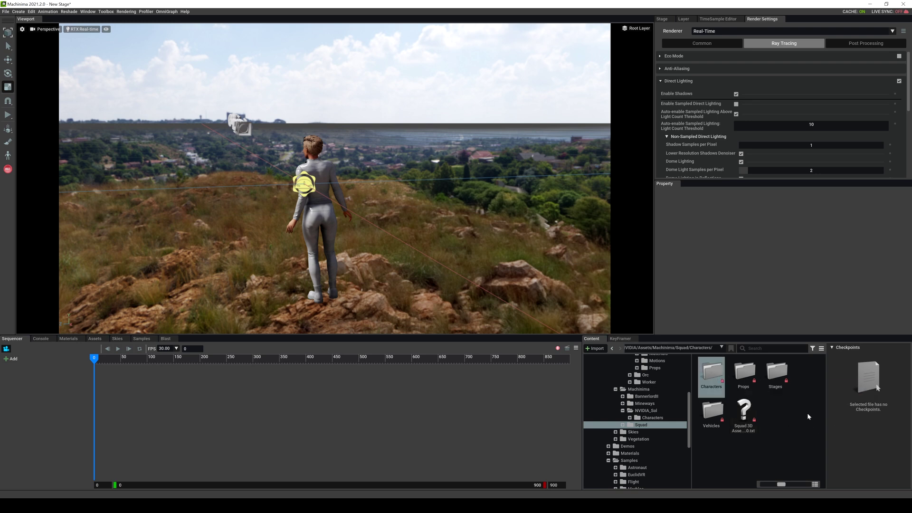
{"action": "key", "text": "Right"}
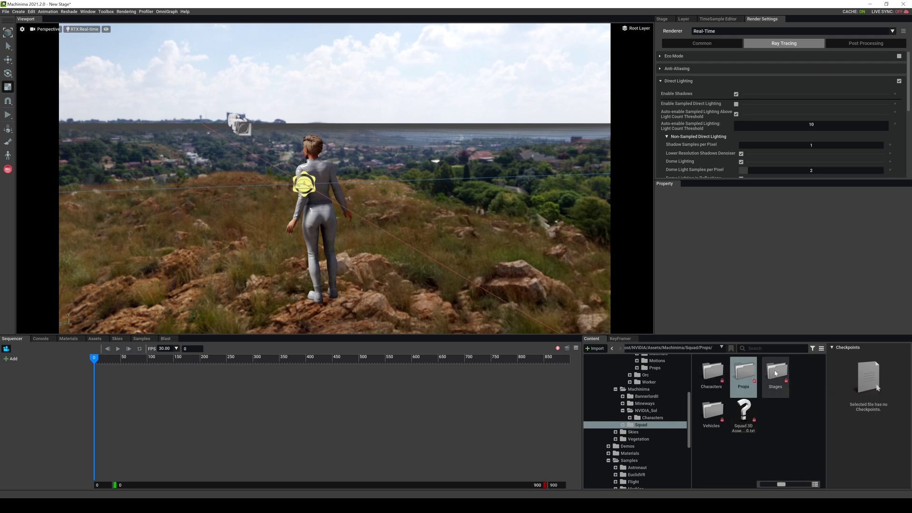
{"action": "left_click", "coordinate": [776, 374]}
{"action": "double_click", "coordinate": [776, 373]}
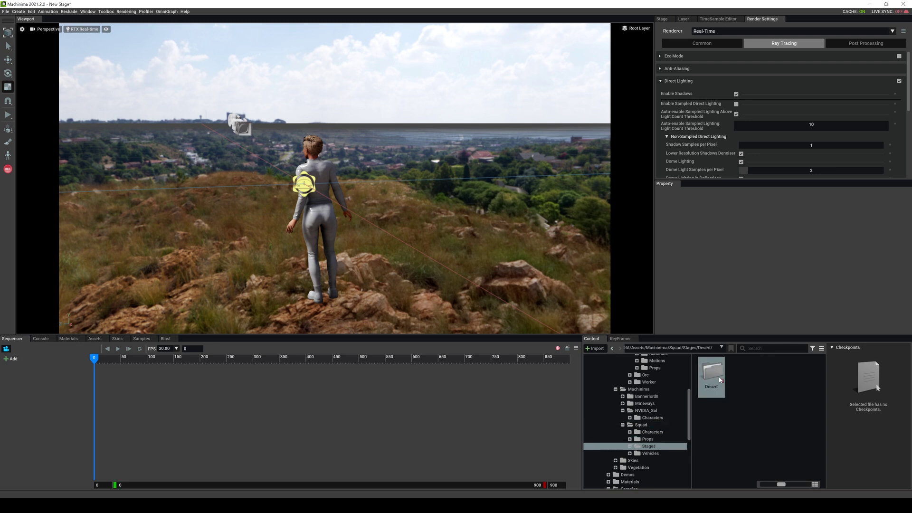
{"action": "key", "text": "Return"}
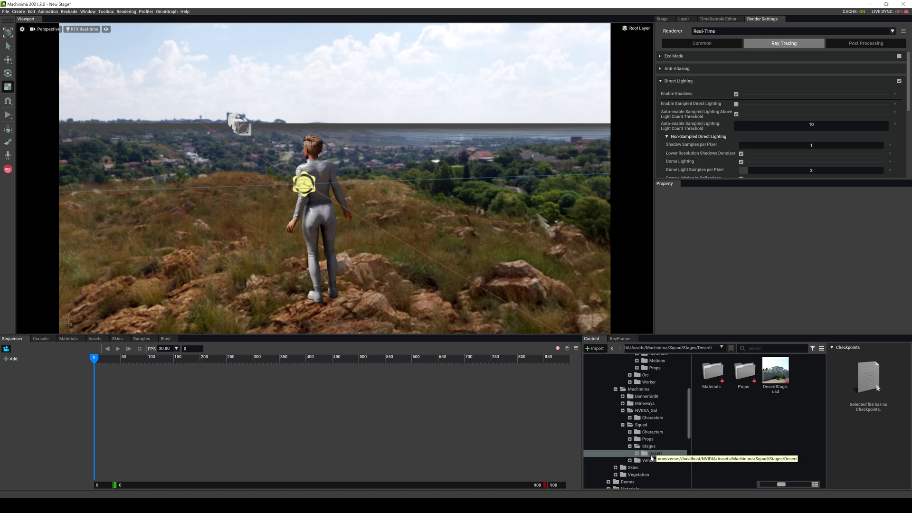
{"action": "double_click", "coordinate": [641, 425]}
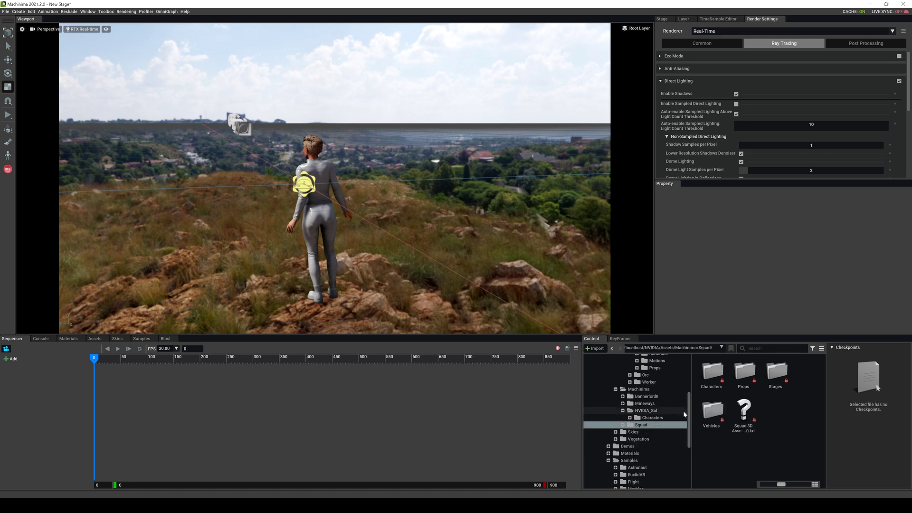
Open the Assets and Vegetation folders, collapse the tree, and select the localhost Users folder
{"action": "scroll", "coordinate": [688, 392], "scroll_direction": "up", "scroll_amount": 3}
{"action": "scroll", "coordinate": [689, 392], "scroll_direction": "up", "scroll_amount": 3}
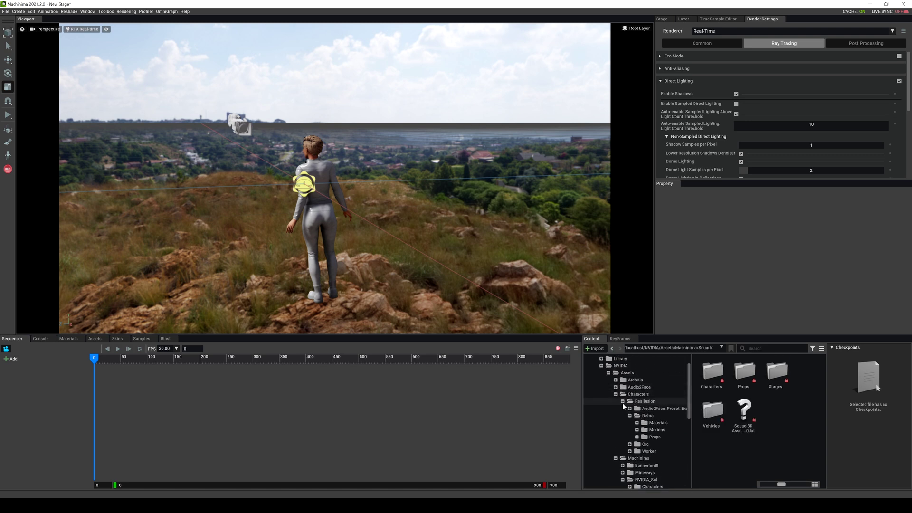
{"action": "left_click", "coordinate": [623, 401]}
{"action": "left_click", "coordinate": [627, 373]}
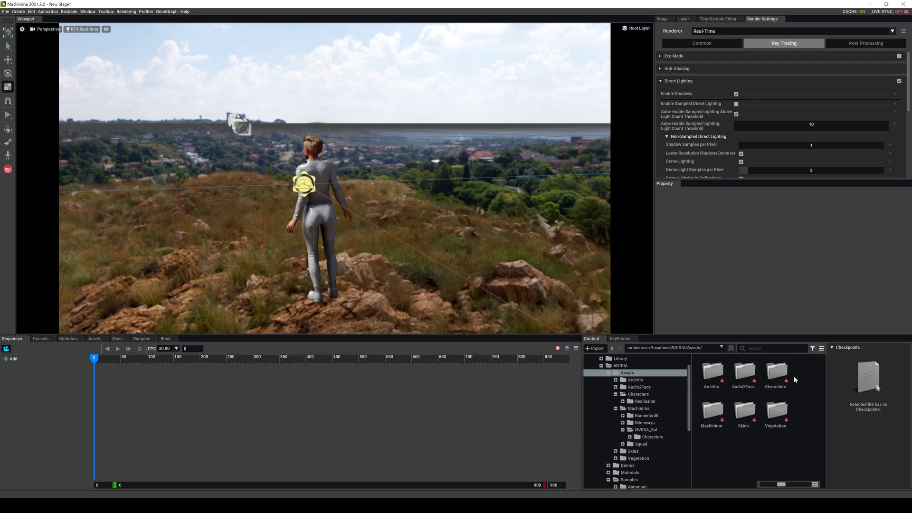
{"action": "double_click", "coordinate": [776, 412]}
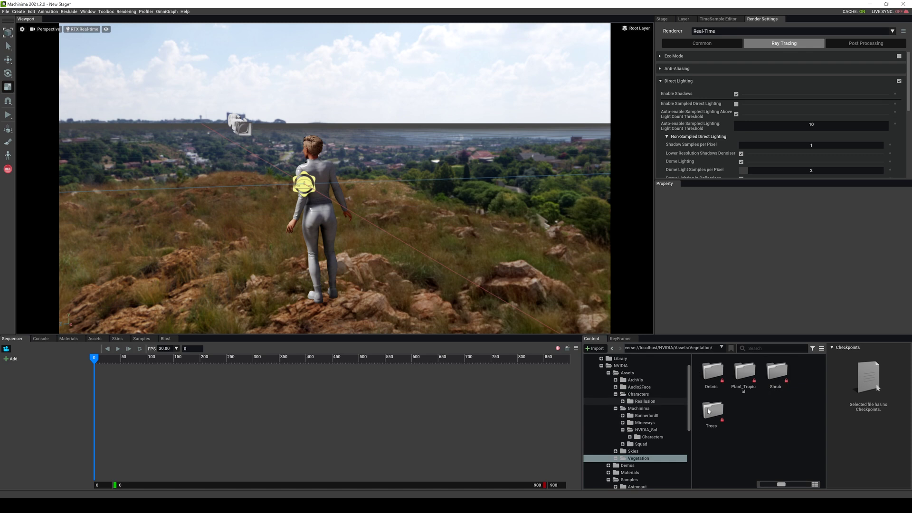
{"action": "left_click", "coordinate": [608, 373]}
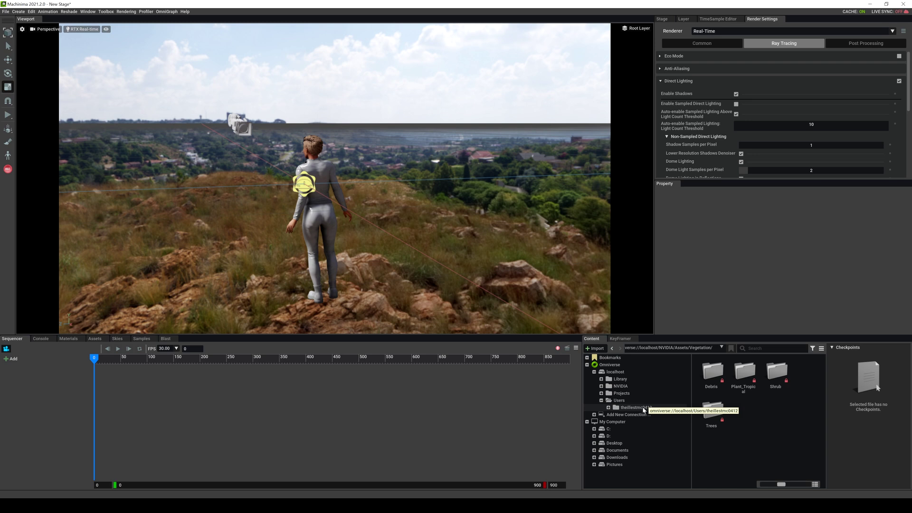
{"action": "left_click", "coordinate": [626, 401]}
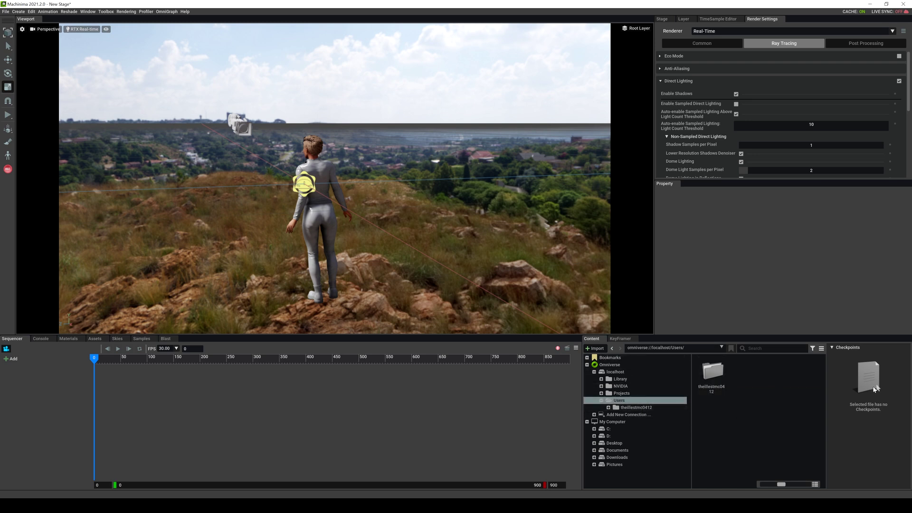
Create /World/Camera from the current view with the KeyFramer camera tool
{"action": "left_click", "coordinate": [620, 339]}
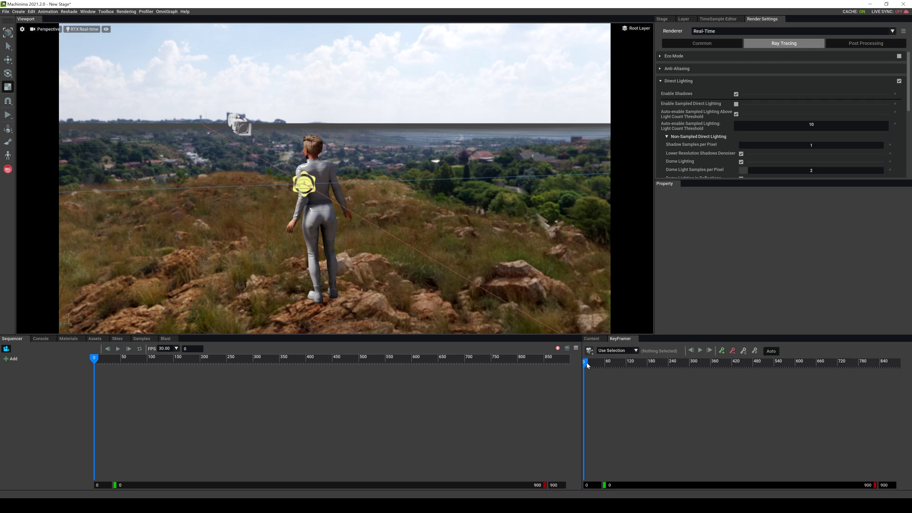
{"action": "mouse_move", "coordinate": [586, 362]}
{"action": "left_mouse_down"}
{"action": "mouse_move", "coordinate": [613, 366]}
{"action": "mouse_move", "coordinate": [584, 366]}
{"action": "left_mouse_up"}
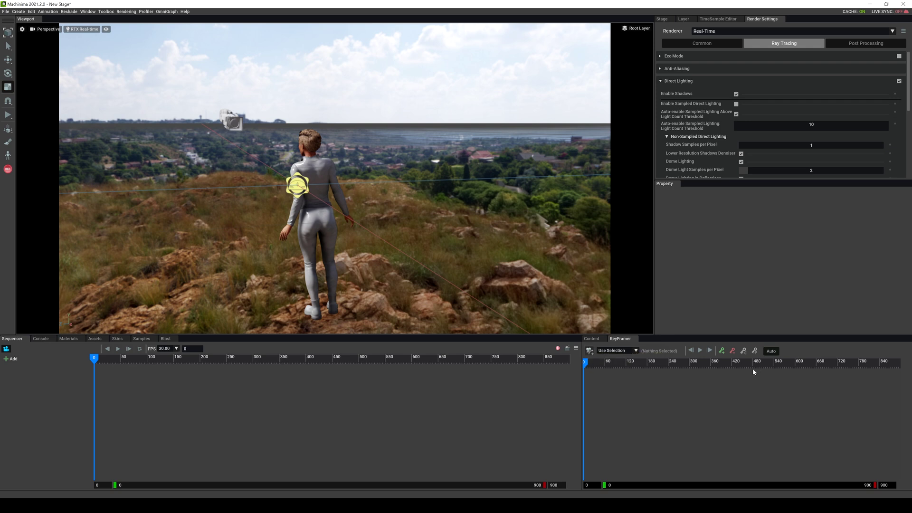
{"action": "left_click", "coordinate": [590, 351]}
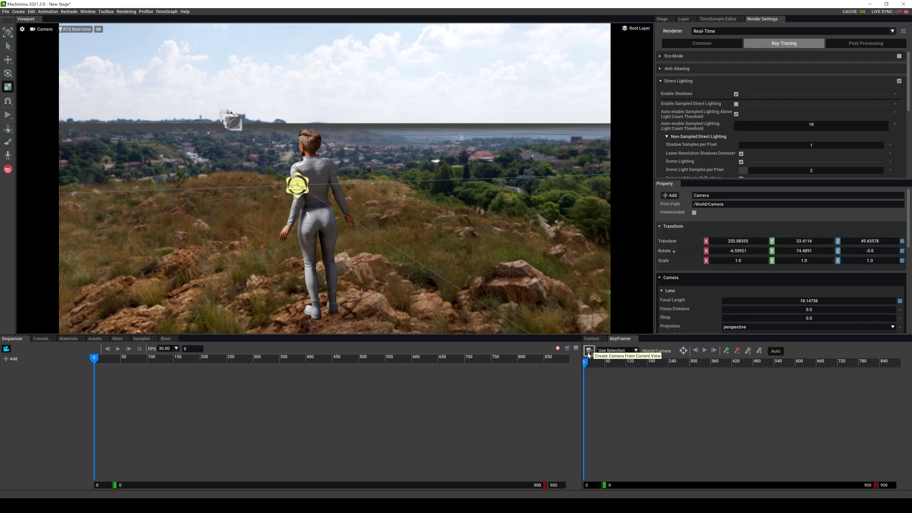
Switch the viewport between Debra's close-up /World/Debra/Camera and the new wide /World/Camera
{"action": "left_click", "coordinate": [42, 30]}
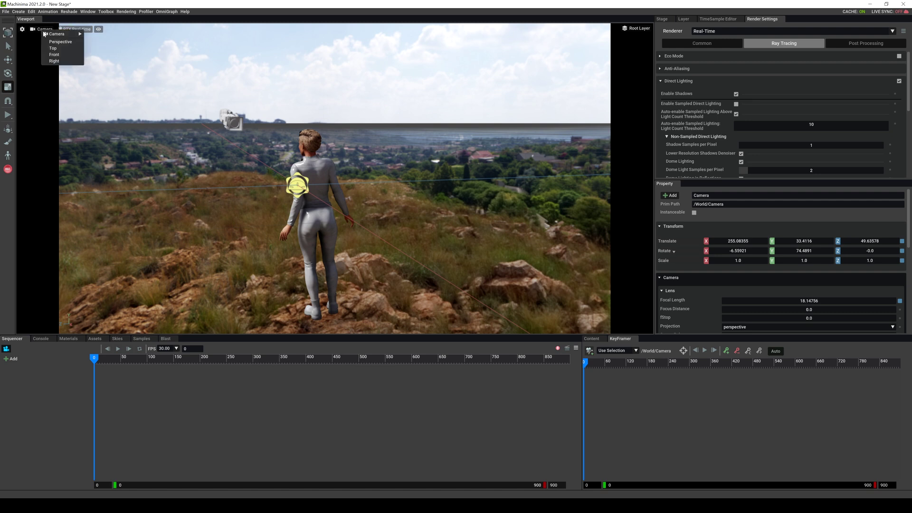
{"action": "mouse_move", "coordinate": [52, 34]}
{"action": "left_click", "coordinate": [98, 41]}
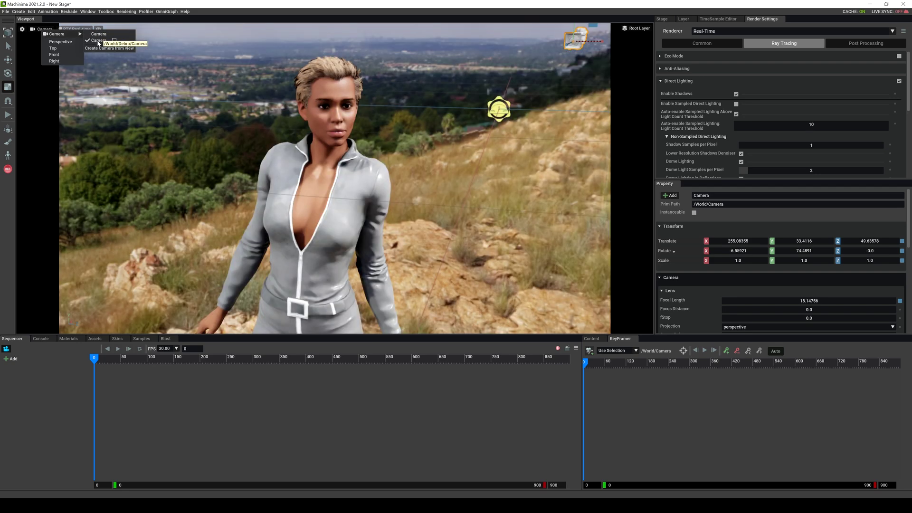
{"action": "left_click", "coordinate": [99, 34]}
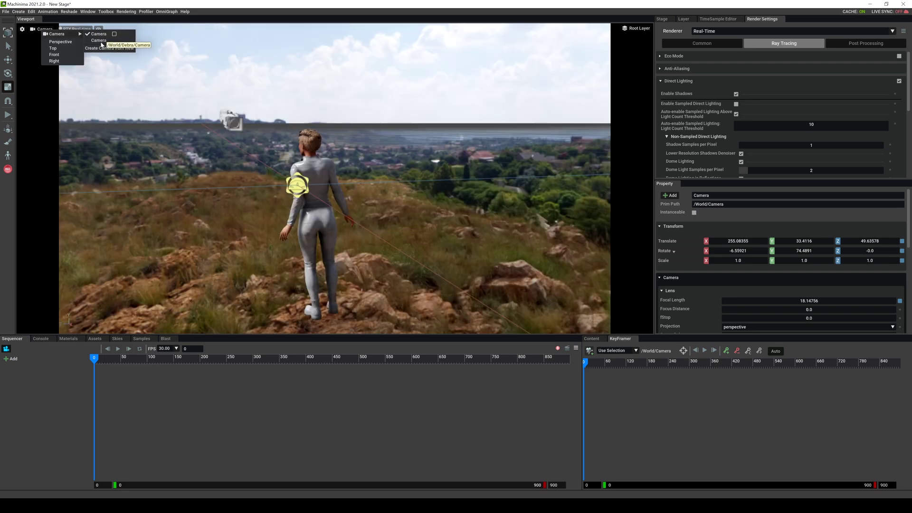
{"action": "left_click", "coordinate": [99, 40]}
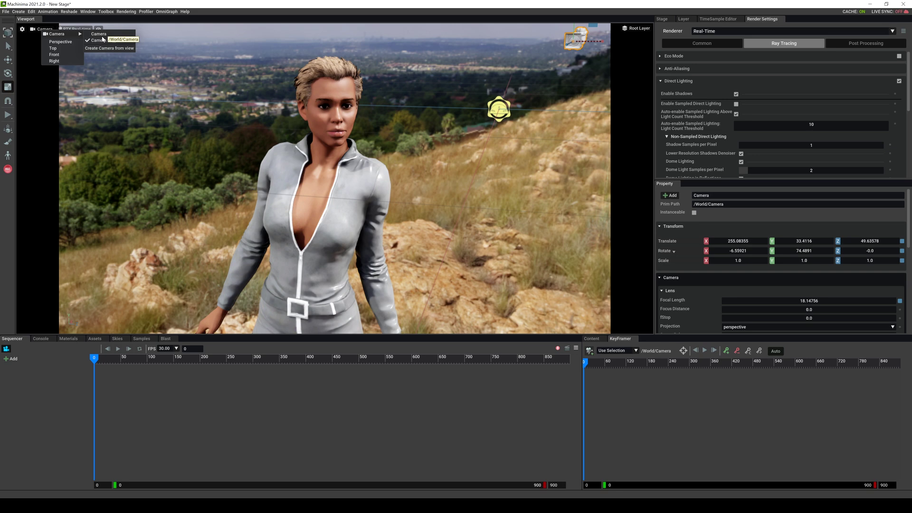
{"action": "left_click", "coordinate": [99, 35]}
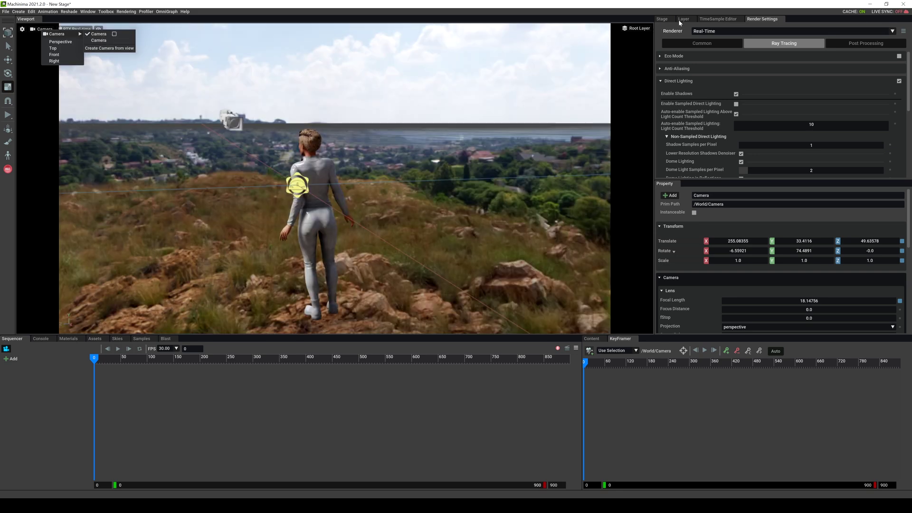
Fly /World/Camera to a waist-up front shot of Debra at translate -280.406, 11.4155, -20.7951
{"action": "left_click", "coordinate": [666, 18]}
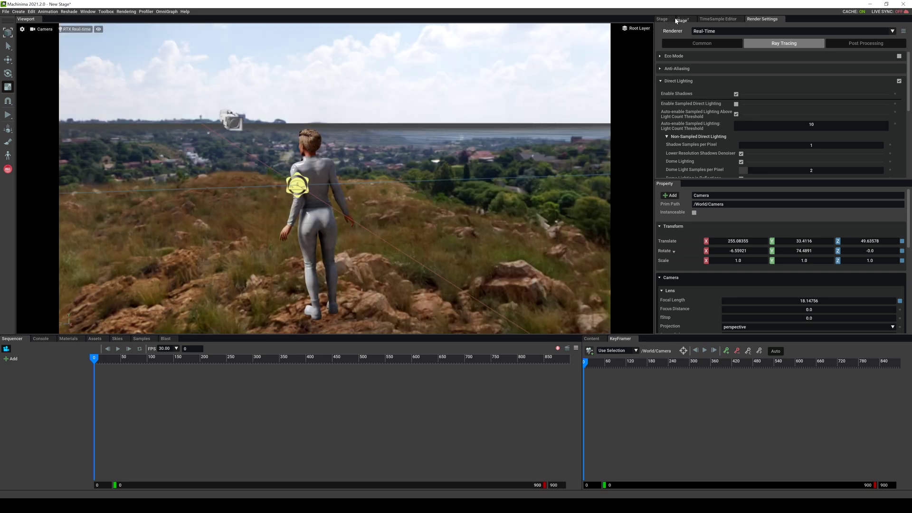
{"action": "left_click", "coordinate": [668, 17]}
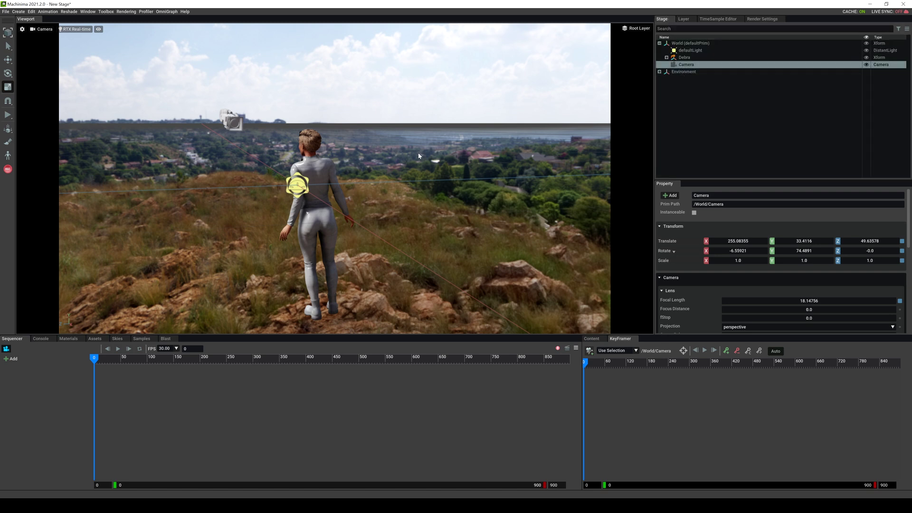
{"action": "right_click_drag", "start_coordinate": [392, 155], "coordinate": [635, 158]}
{"action": "key", "text": "a"}
{"action": "scroll", "coordinate": [515, 153], "scroll_direction": "down", "scroll_amount": 2}
{"action": "scroll", "coordinate": [526, 153], "scroll_direction": "up", "scroll_amount": 3}
{"action": "scroll", "coordinate": [640, 147], "scroll_direction": "down", "scroll_amount": 2}
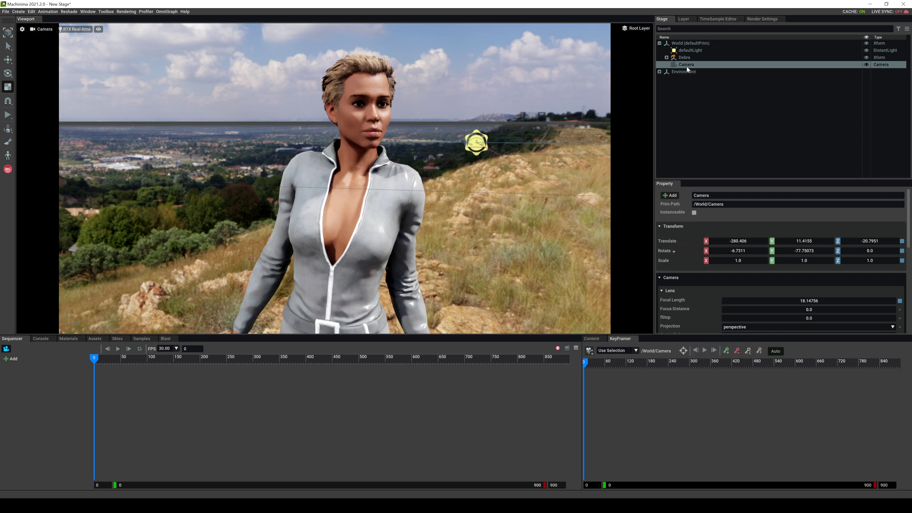
Pick Debra with Focus Distance Selection Mode, setting focus distance to 114.58502
{"action": "left_click", "coordinate": [683, 351]}
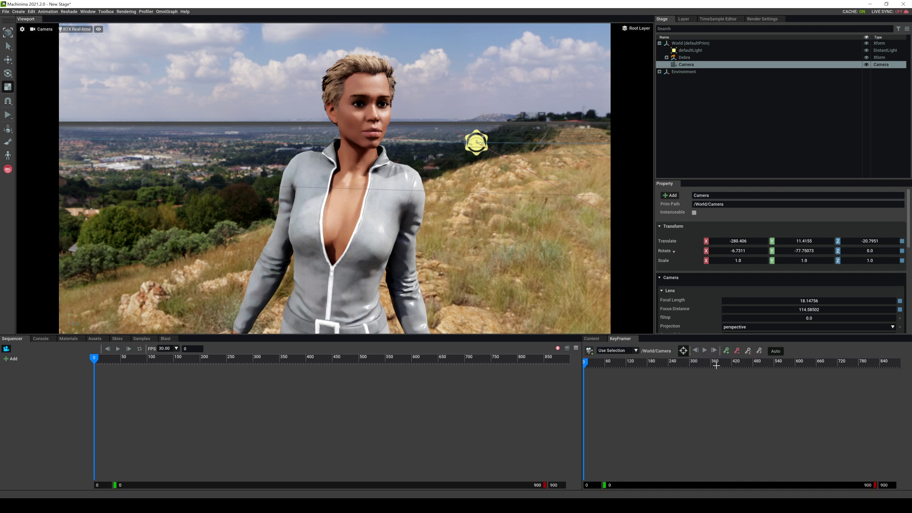
{"action": "left_click", "coordinate": [716, 365]}
Set fStop to 1, zero Focus Distance, and refocus on Debra for a distance of 115.53127
{"action": "scroll", "coordinate": [717, 264], "scroll_direction": "down", "scroll_amount": 2}
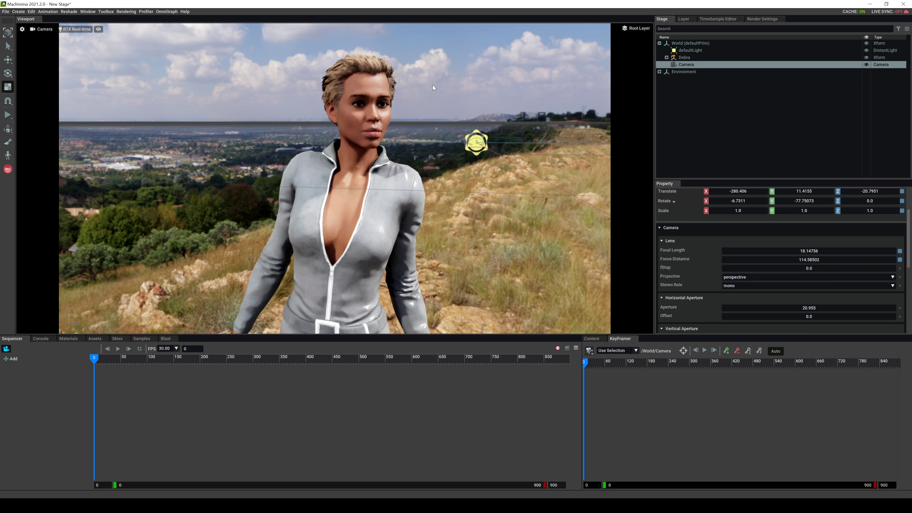
{"action": "type", "text": "1"}
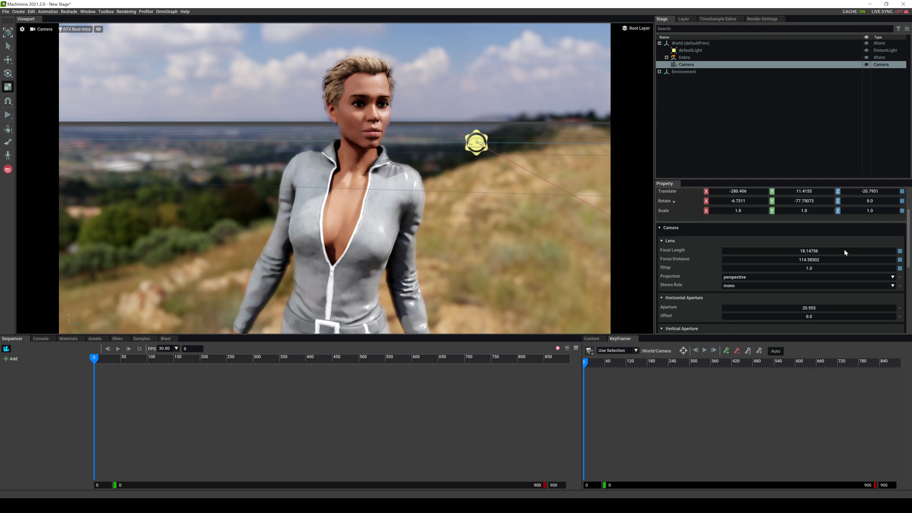
{"action": "left_click", "coordinate": [683, 350]}
{"action": "double_click", "coordinate": [806, 259]}
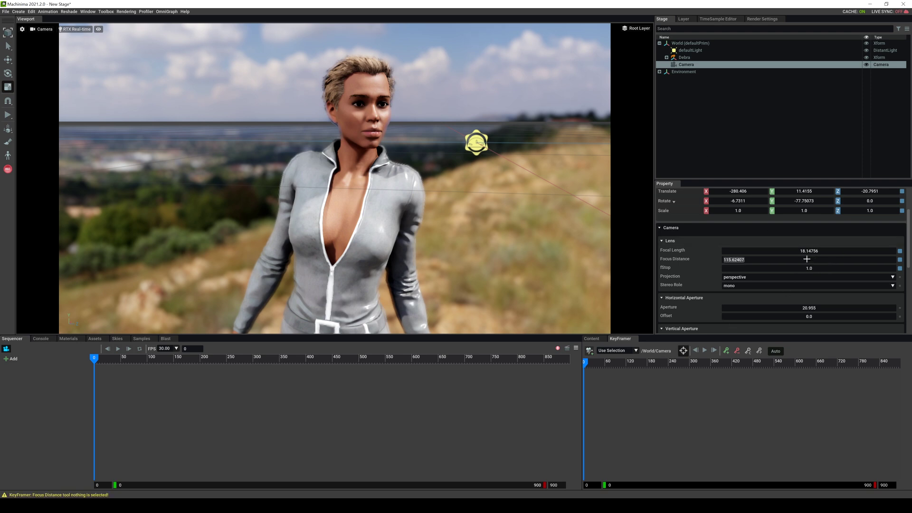
{"action": "type", "text": "0"}
{"action": "key", "text": "Return"}
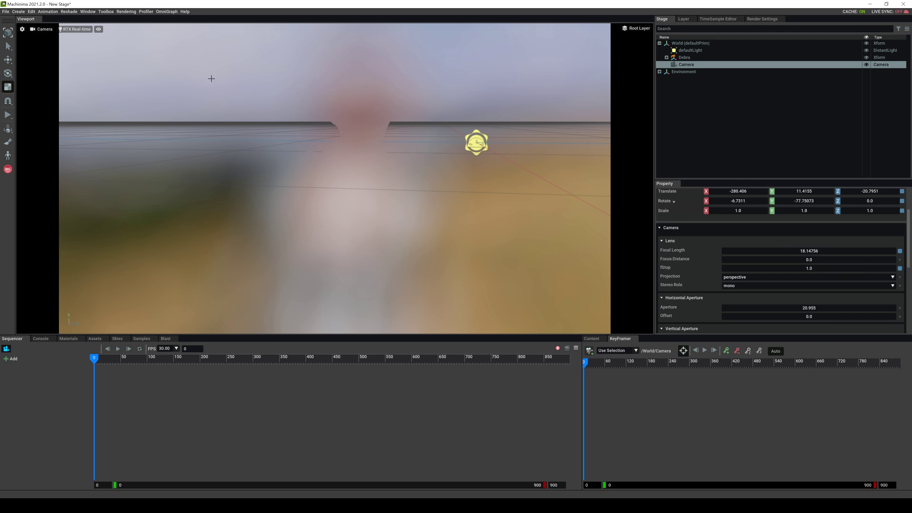
{"action": "left_click", "coordinate": [363, 121]}
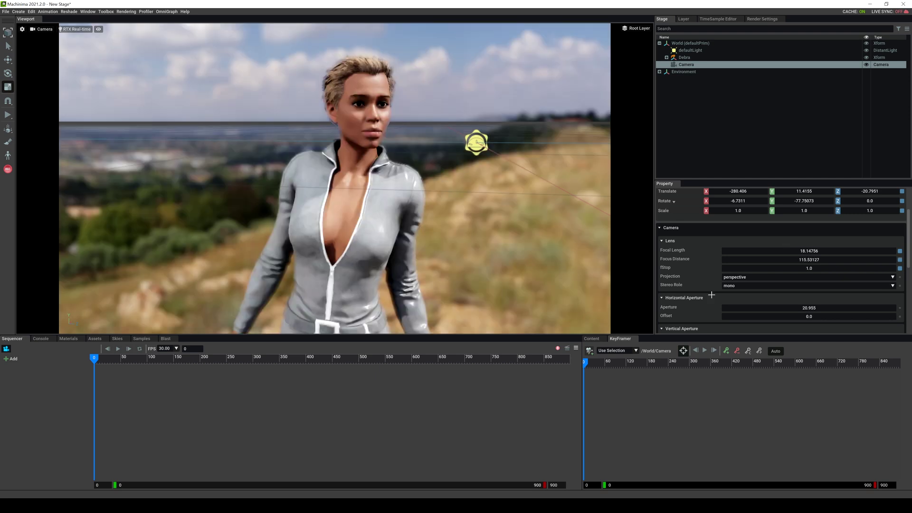
{"action": "left_click", "coordinate": [684, 351]}
Check the viewport camera settings and switch to the move tool with W
{"action": "left_click", "coordinate": [23, 30]}
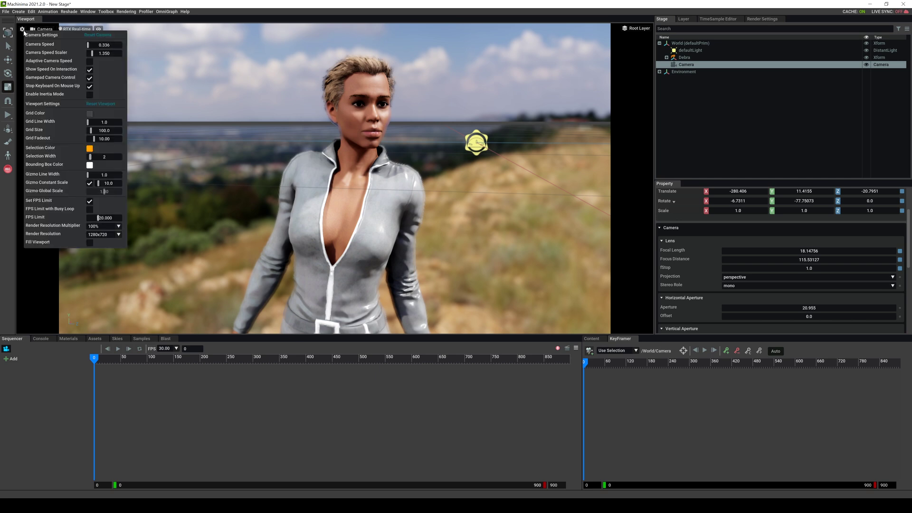
{"action": "key", "text": "w"}
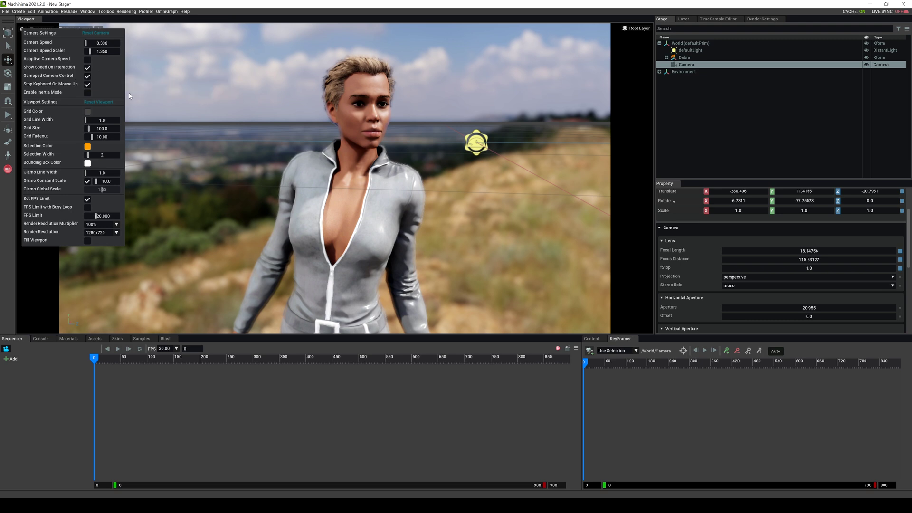
{"action": "left_click", "coordinate": [52, 267]}
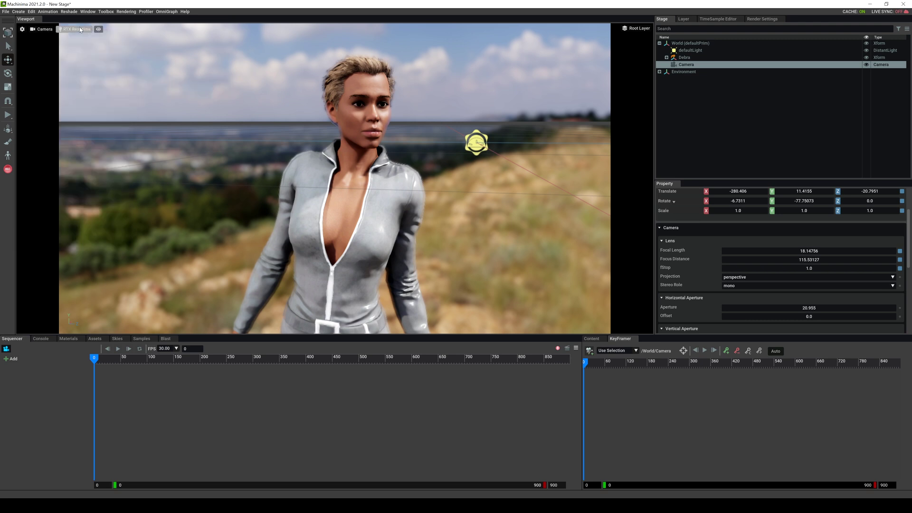
Preview RTX Path-Traced and Shaded Wireframe, then return to RTX Real-Time without wireframe
{"action": "left_click", "coordinate": [66, 30]}
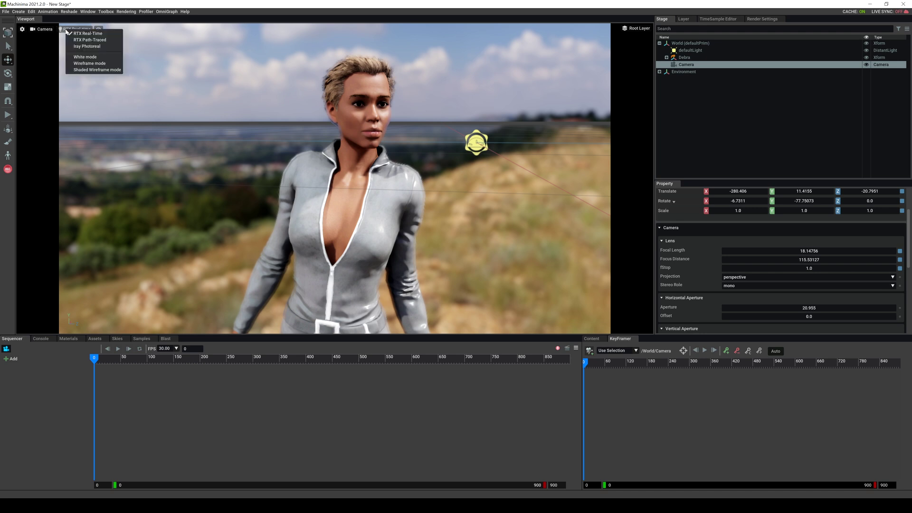
{"action": "left_click", "coordinate": [105, 41]}
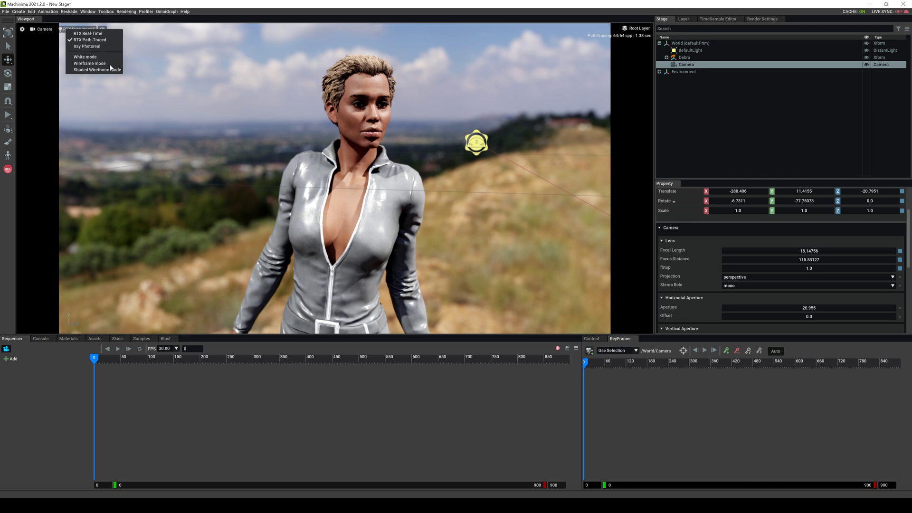
{"action": "left_click", "coordinate": [103, 70]}
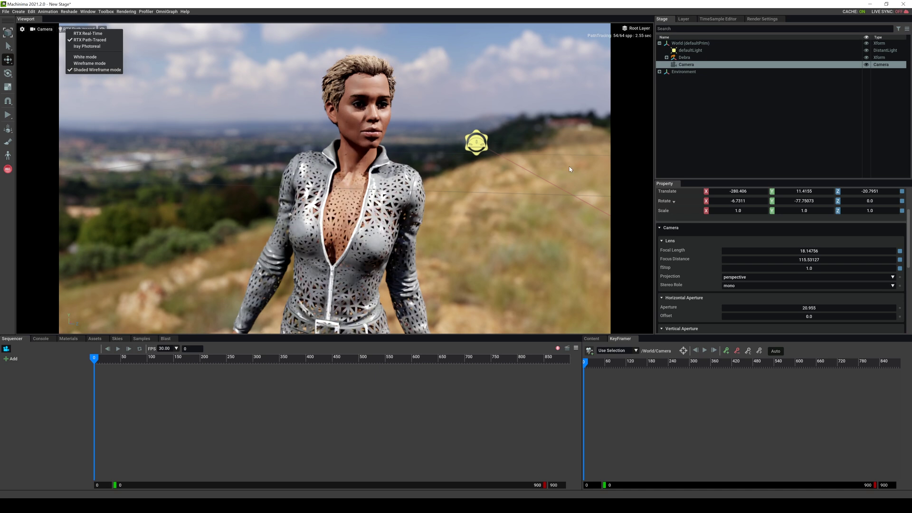
{"action": "left_click", "coordinate": [88, 34]}
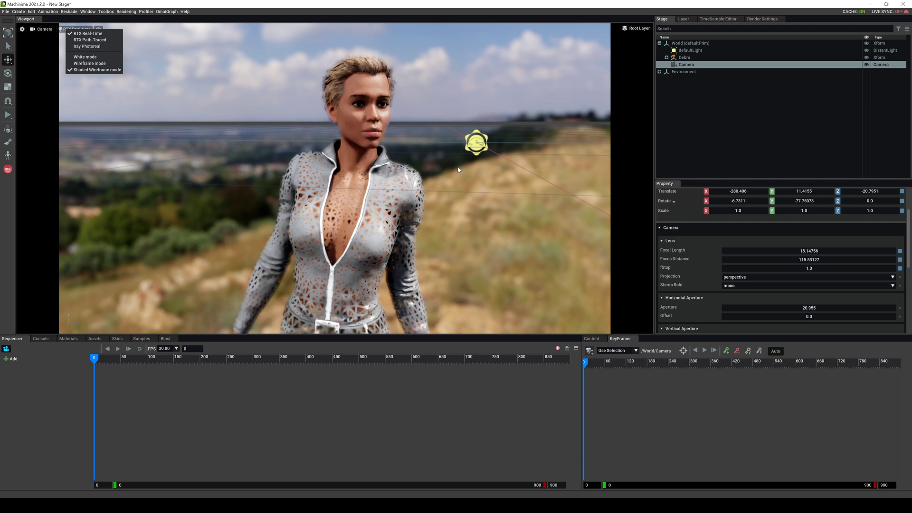
{"action": "left_click", "coordinate": [83, 70]}
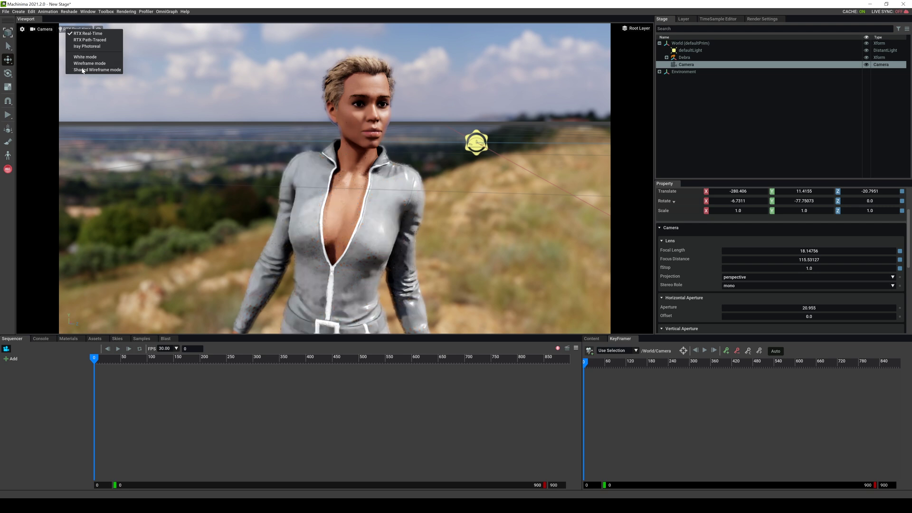
{"action": "left_click", "coordinate": [229, 67]}
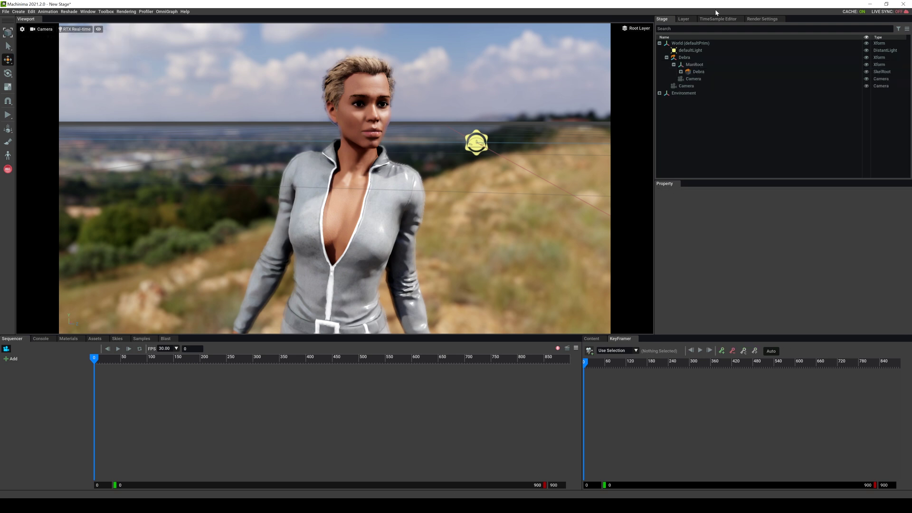
Select the kloofendal dome light, inspect Debra's skeleton down to RL_BoneRoot, then select her Camera
{"action": "left_click", "coordinate": [660, 93]}
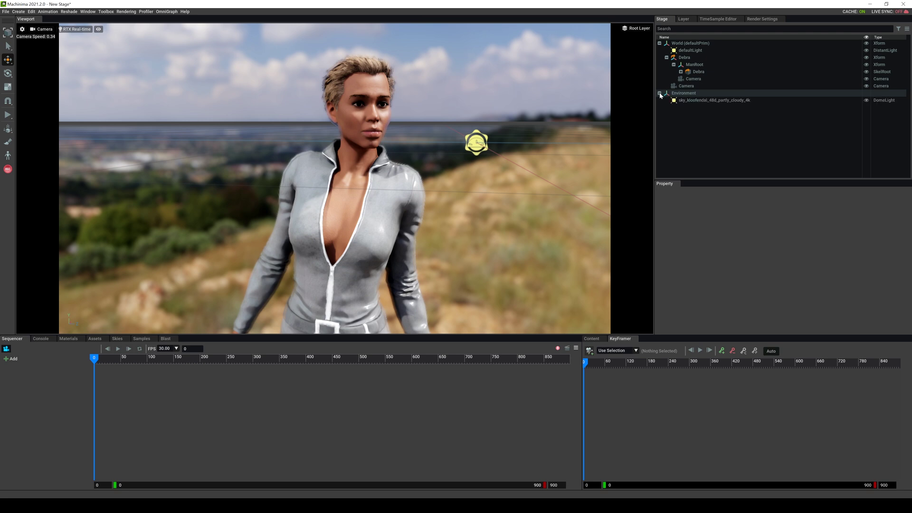
{"action": "left_click", "coordinate": [720, 101]}
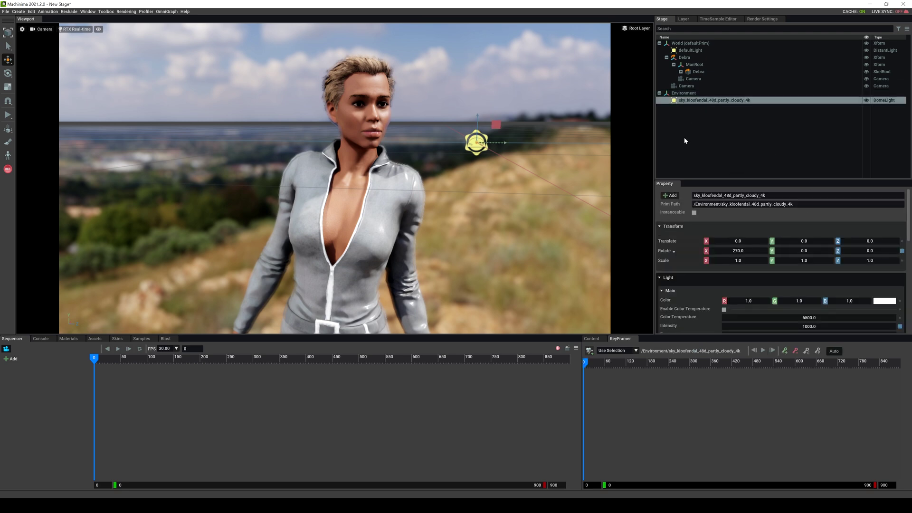
{"action": "left_click", "coordinate": [681, 72]}
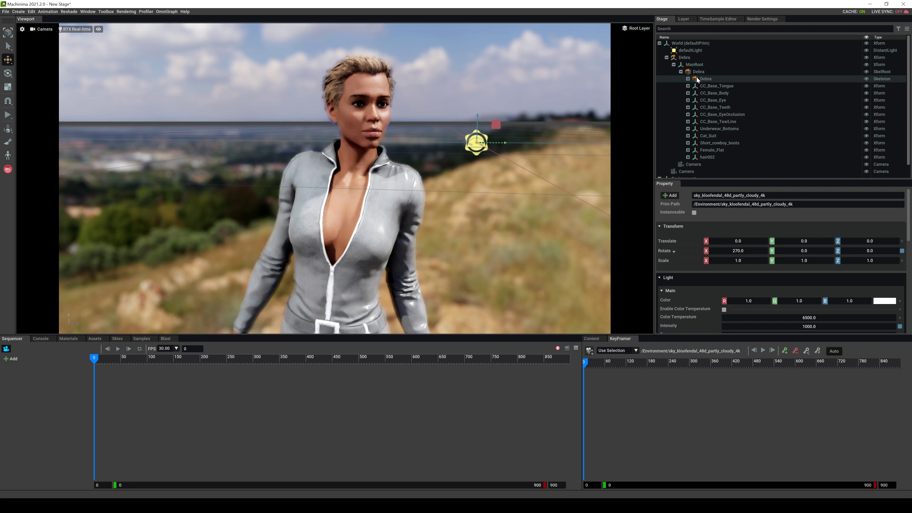
{"action": "left_click", "coordinate": [689, 79]}
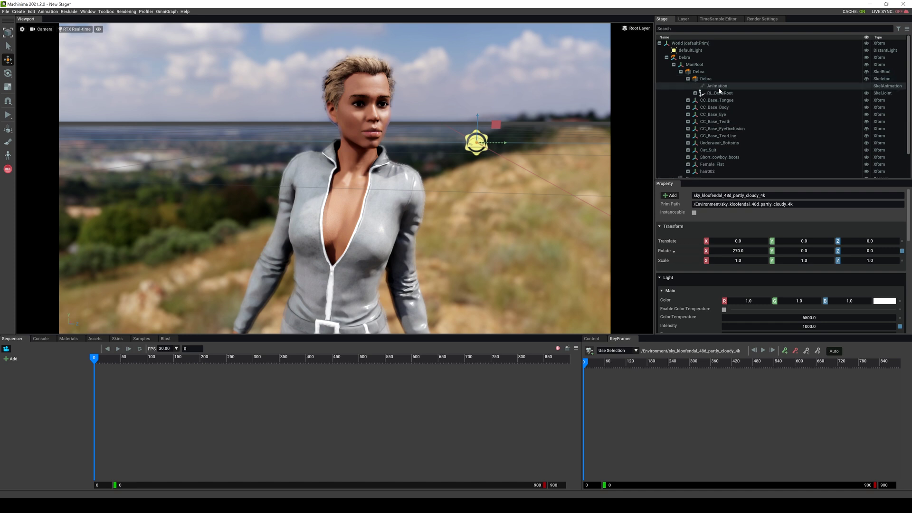
{"action": "left_click", "coordinate": [760, 87]}
{"action": "left_click", "coordinate": [769, 94]}
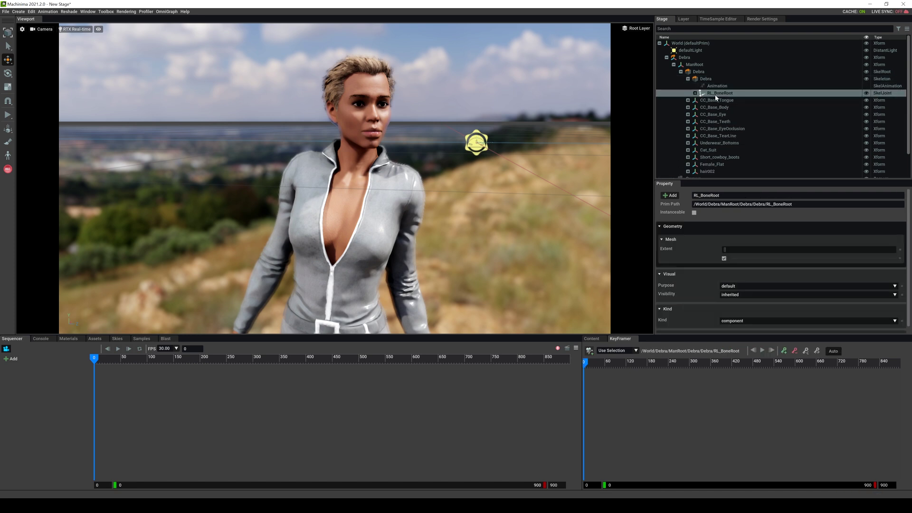
{"action": "left_click", "coordinate": [689, 79]}
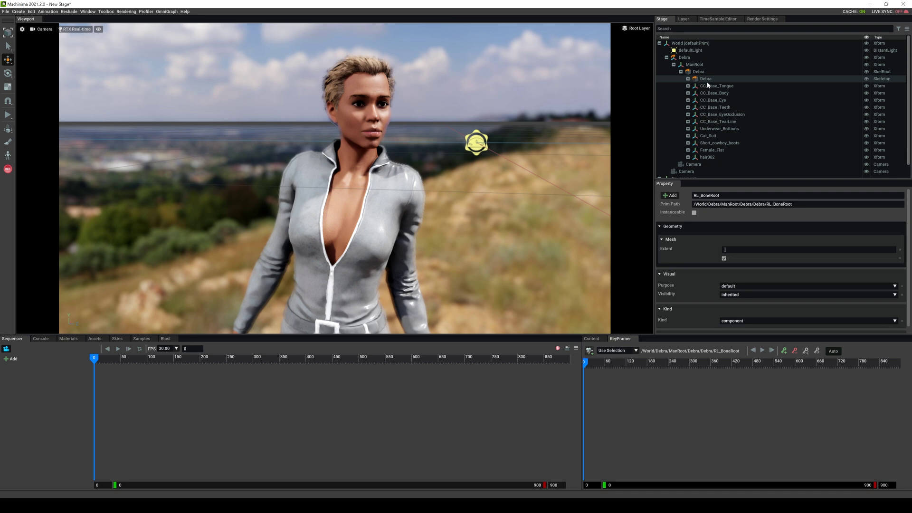
{"action": "left_click", "coordinate": [701, 167]}
Collapse Debra, then view the Layer, TimeSample Editor, and Render Settings Ray Tracing and Post Processing tabs
{"action": "left_click", "coordinate": [667, 57]}
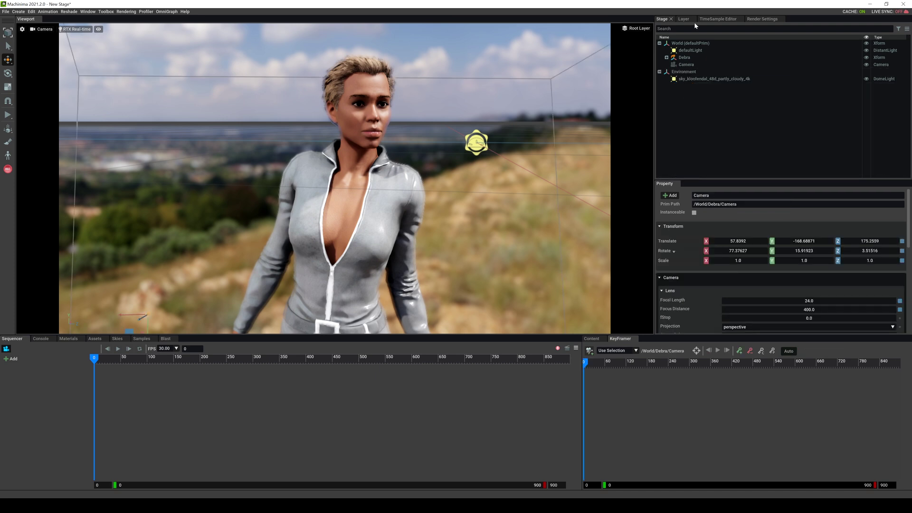
{"action": "left_click", "coordinate": [688, 19]}
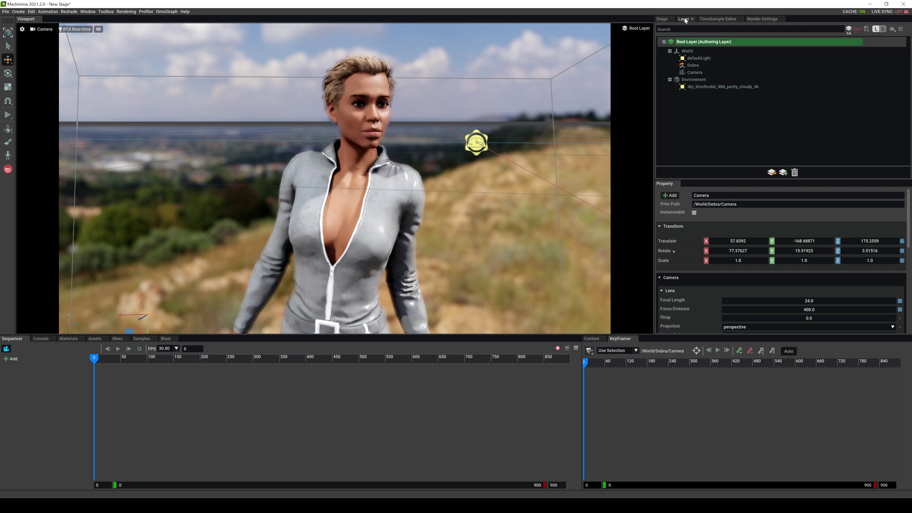
{"action": "left_click", "coordinate": [718, 19]}
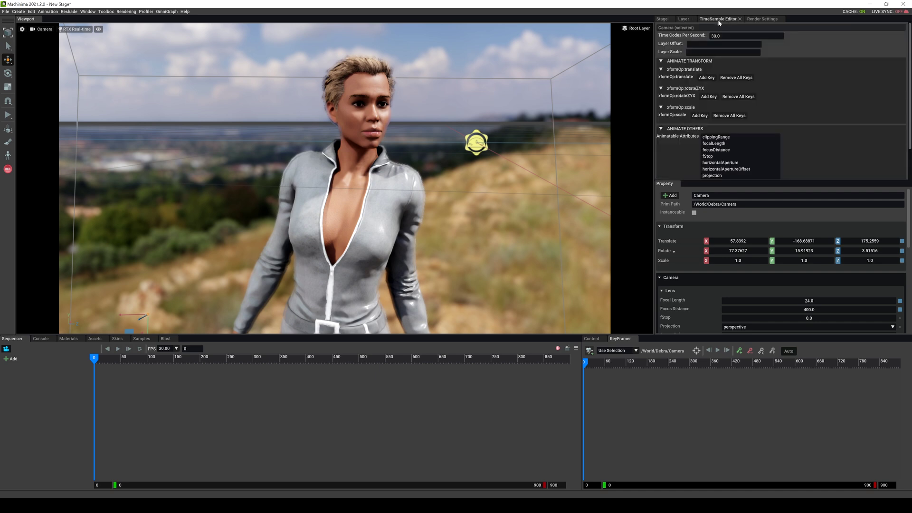
{"action": "left_click", "coordinate": [763, 20]}
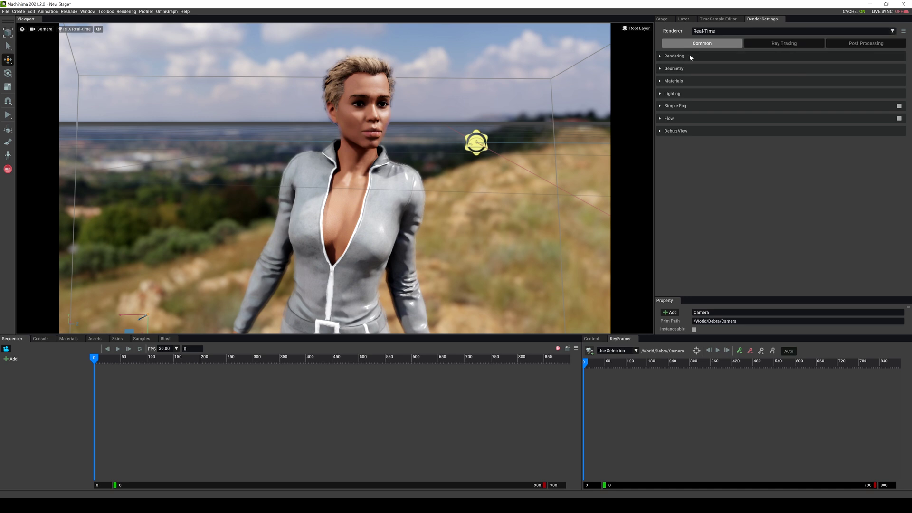
{"action": "left_click", "coordinate": [784, 43]}
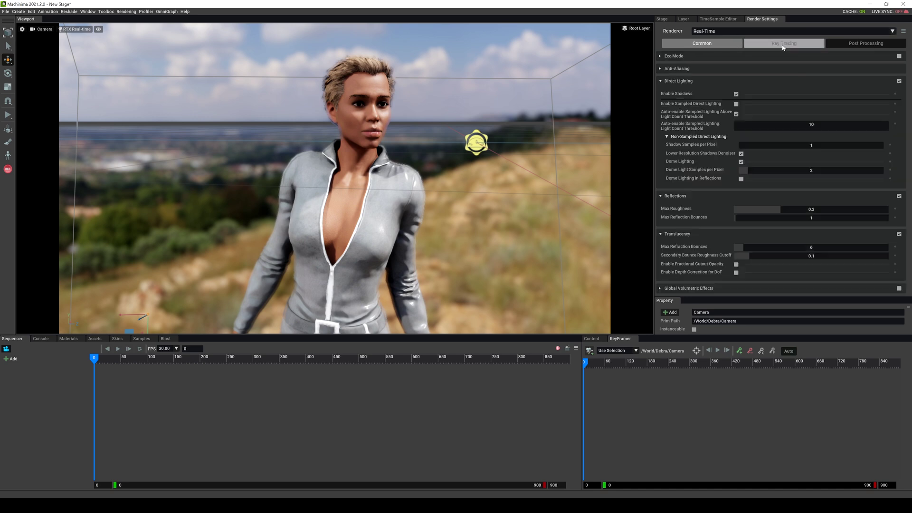
{"action": "left_click", "coordinate": [864, 44]}
{"action": "left_click", "coordinate": [709, 46]}
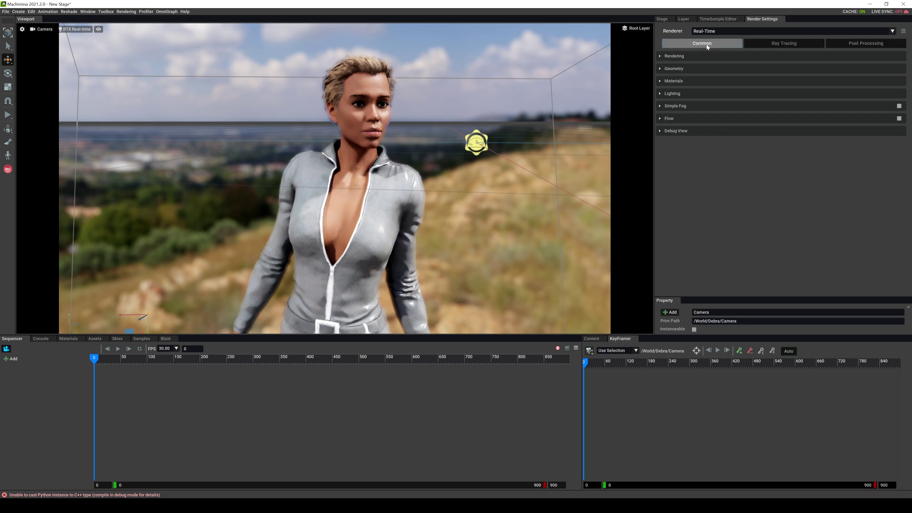
Switch the renderer to Path-Traced and back to Real-Time, showing the Common settings
{"action": "left_click", "coordinate": [714, 32]}
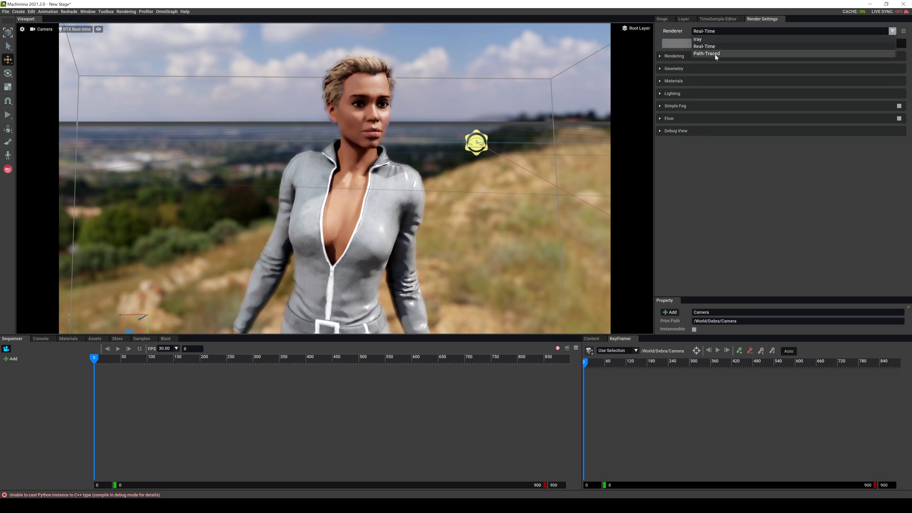
{"action": "left_click", "coordinate": [715, 54]}
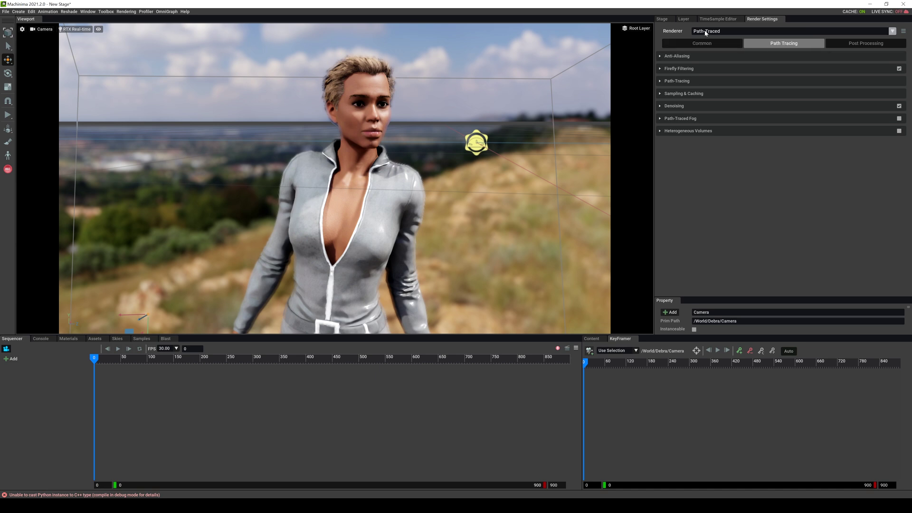
{"action": "left_click", "coordinate": [722, 30]}
{"action": "left_click", "coordinate": [713, 45]}
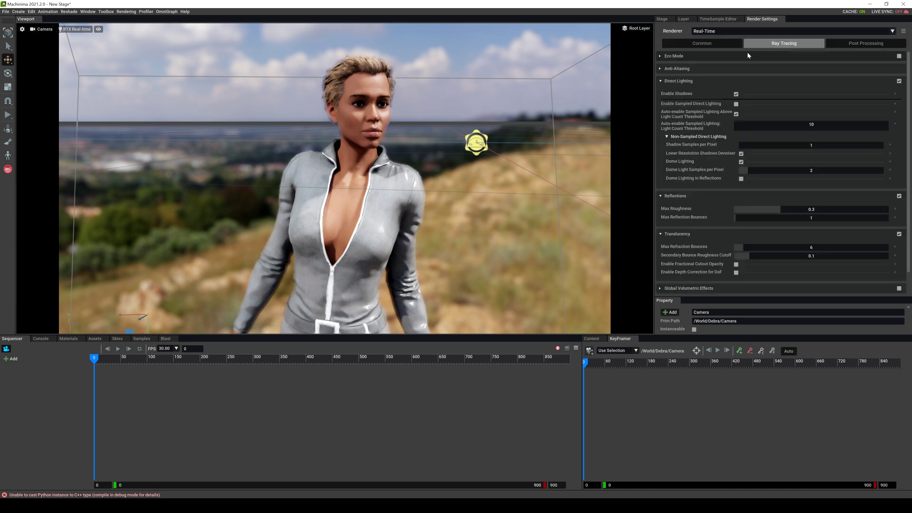
{"action": "left_click", "coordinate": [697, 44]}
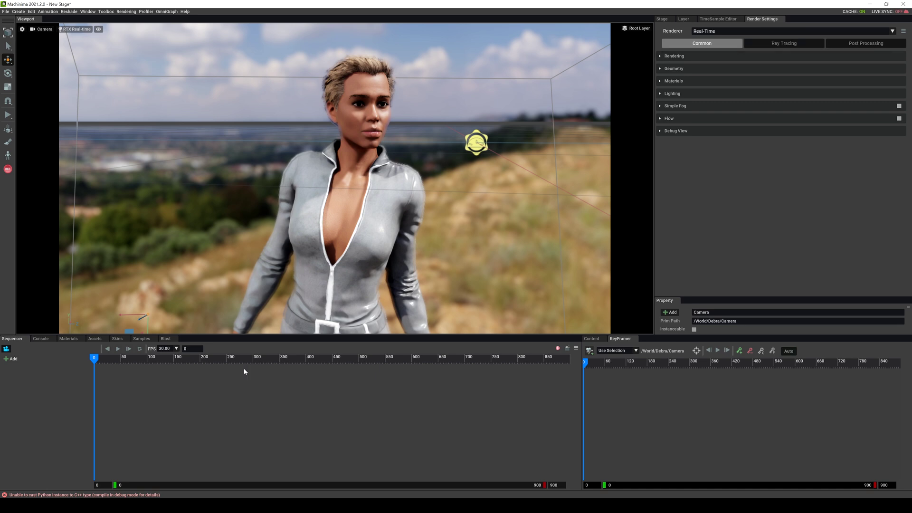
Deselect everything and float Rendering > Movie Capture (24 FPS, frames 0–900, 1920×1080 PNG) over the viewport
{"action": "left_click", "coordinate": [311, 438]}
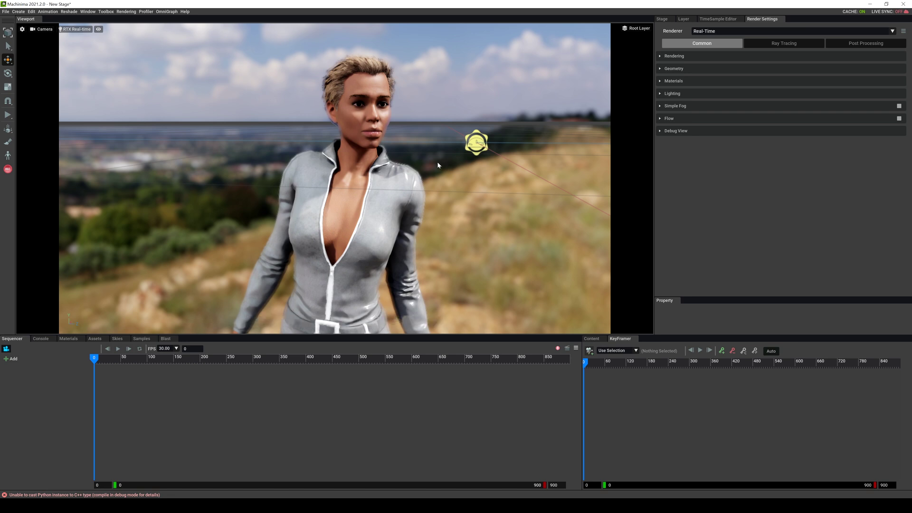
{"action": "left_click", "coordinate": [129, 12]}
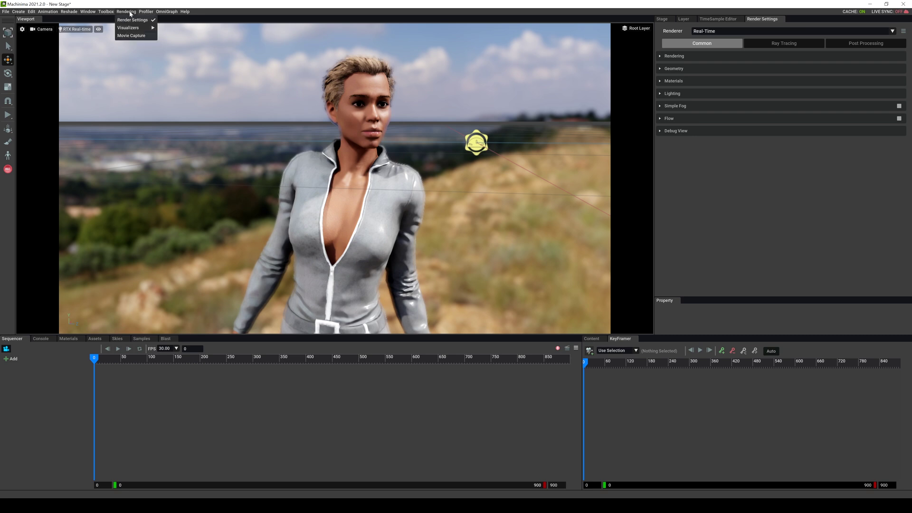
{"action": "left_click", "coordinate": [132, 36]}
{"action": "left_click_drag", "start_coordinate": [128, 25], "coordinate": [165, 39]}
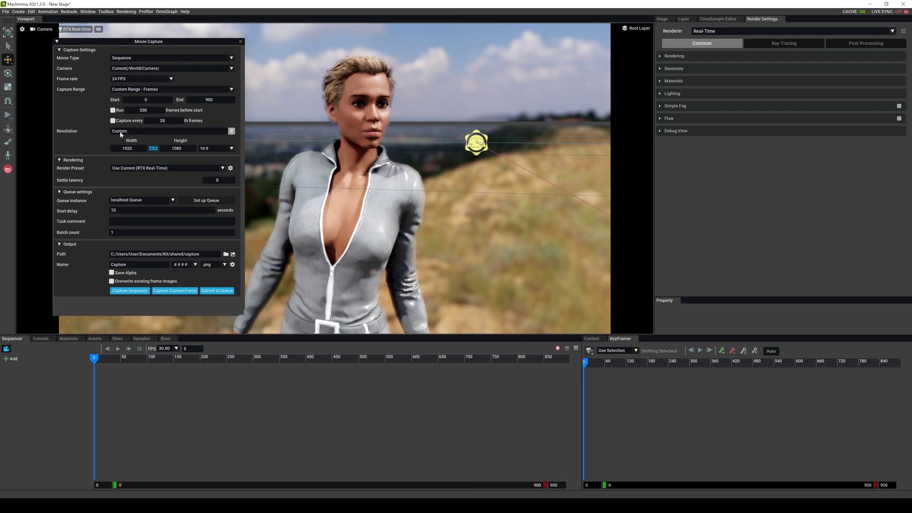